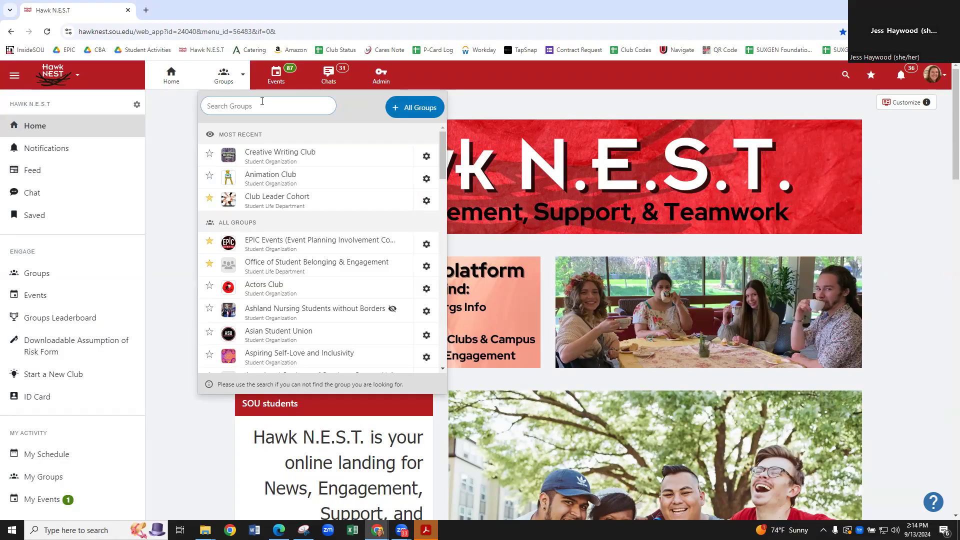
- Open the Creative Writing Club's sent emails and look through the list and the actions available for the "End of Year!" email
click(260, 154)
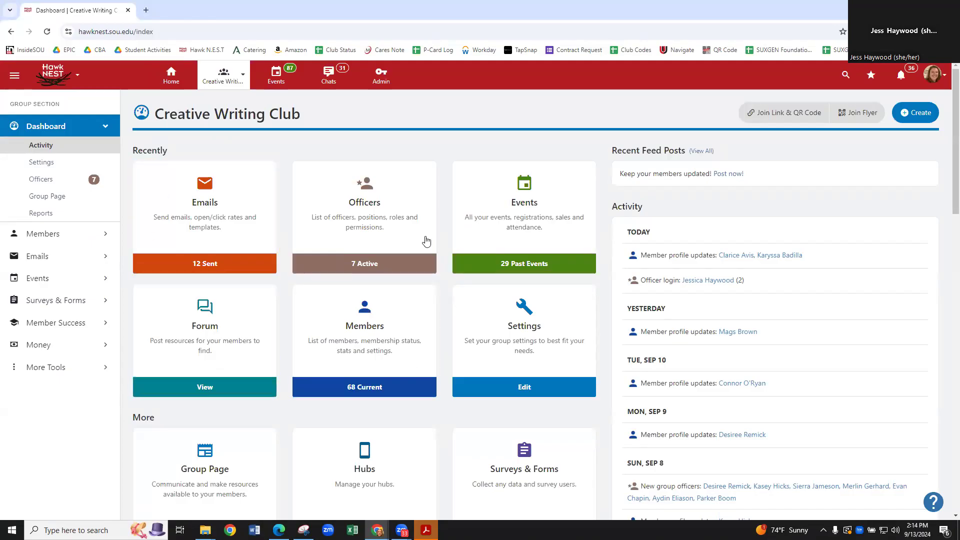
click(225, 202)
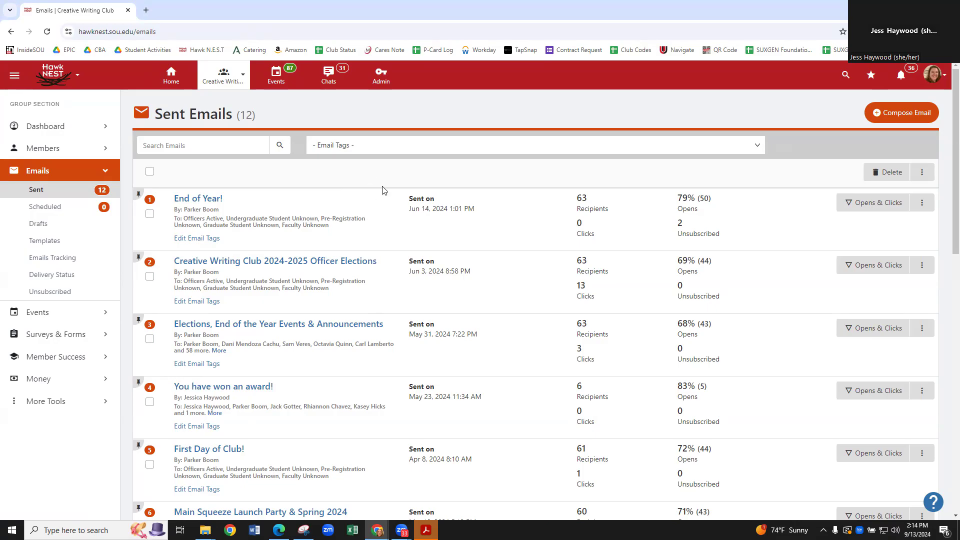
scroll(379, 192, down, 6)
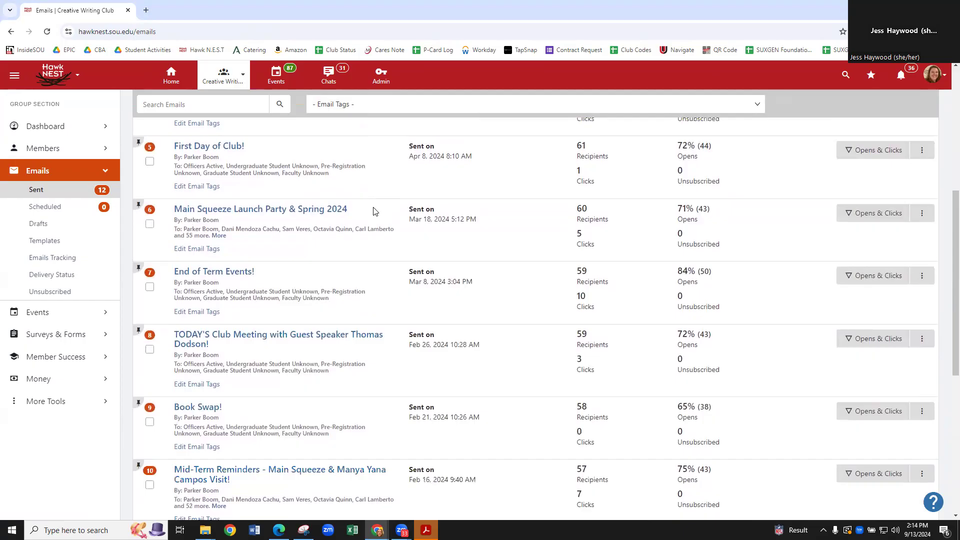
scroll(375, 211, down, 5)
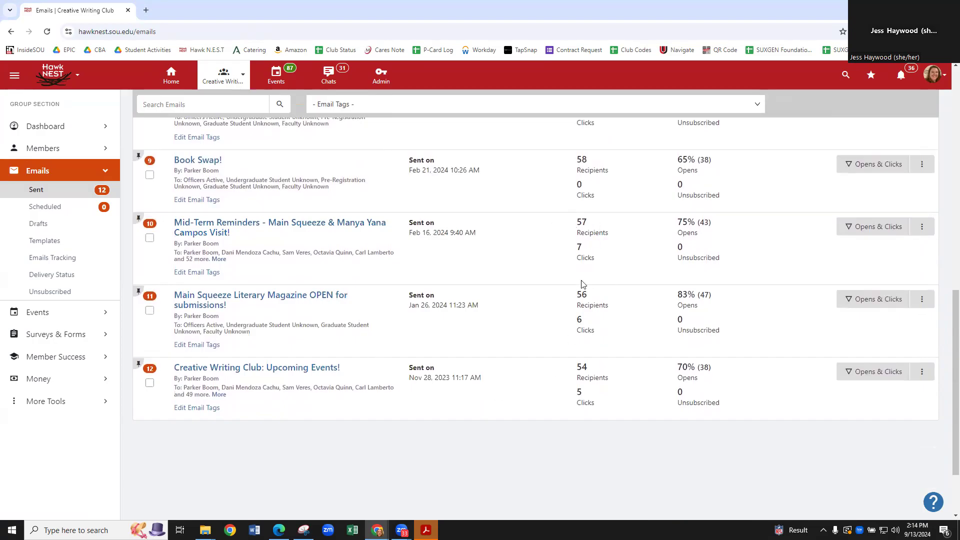
scroll(645, 275, up, 14)
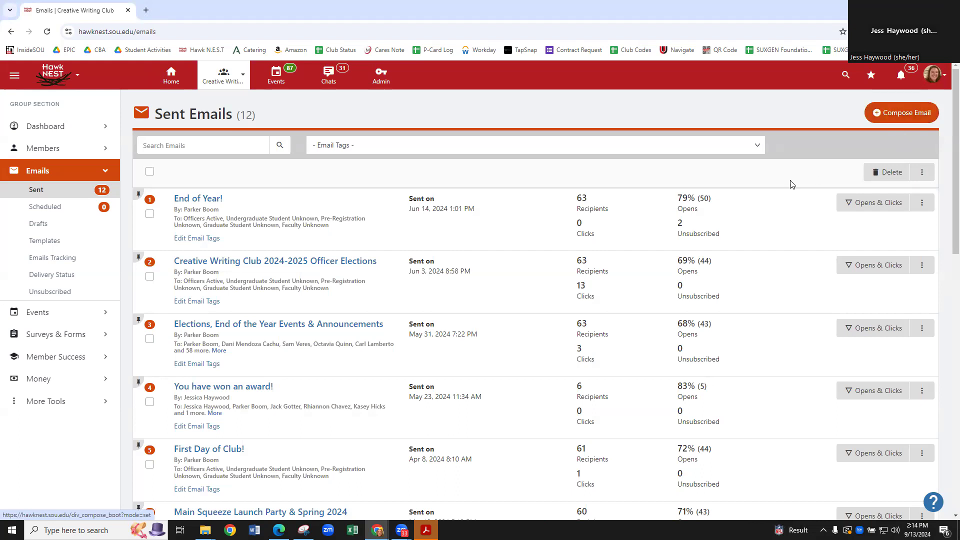
click(926, 208)
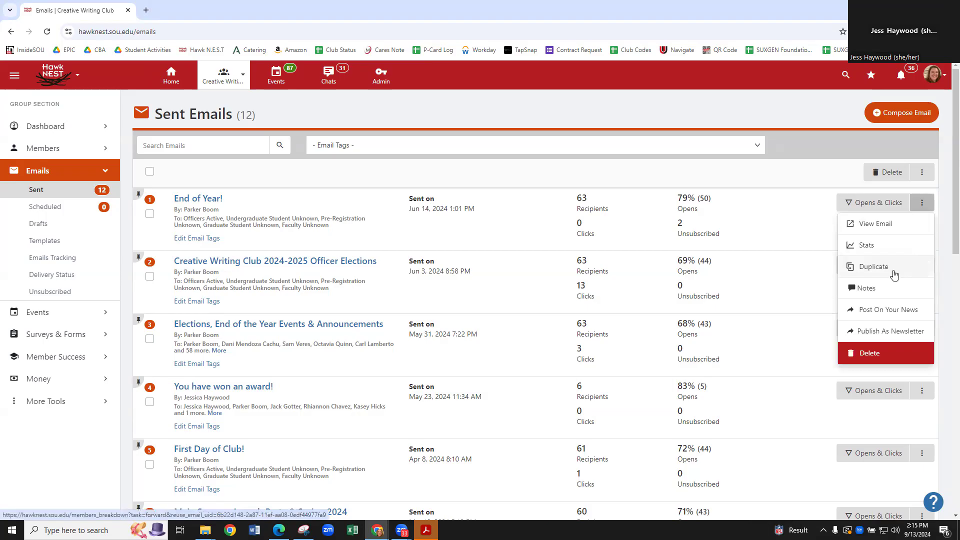
- Start a new email and select all member categories as its recipients
click(885, 112)
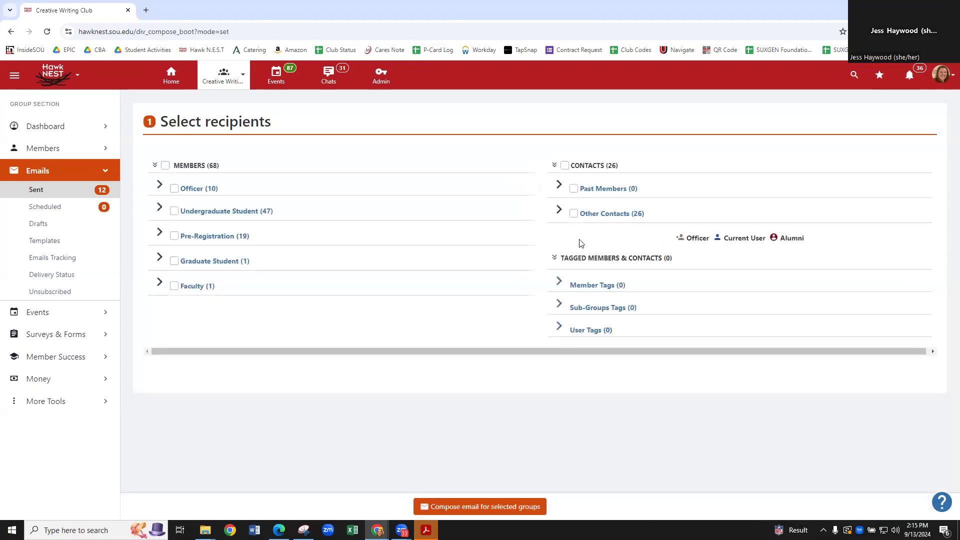
click(164, 168)
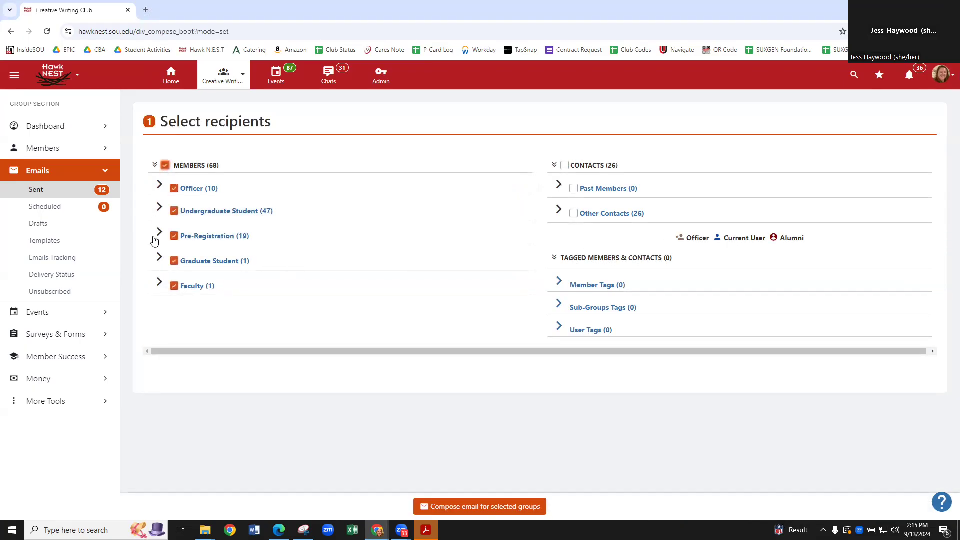
click(166, 166)
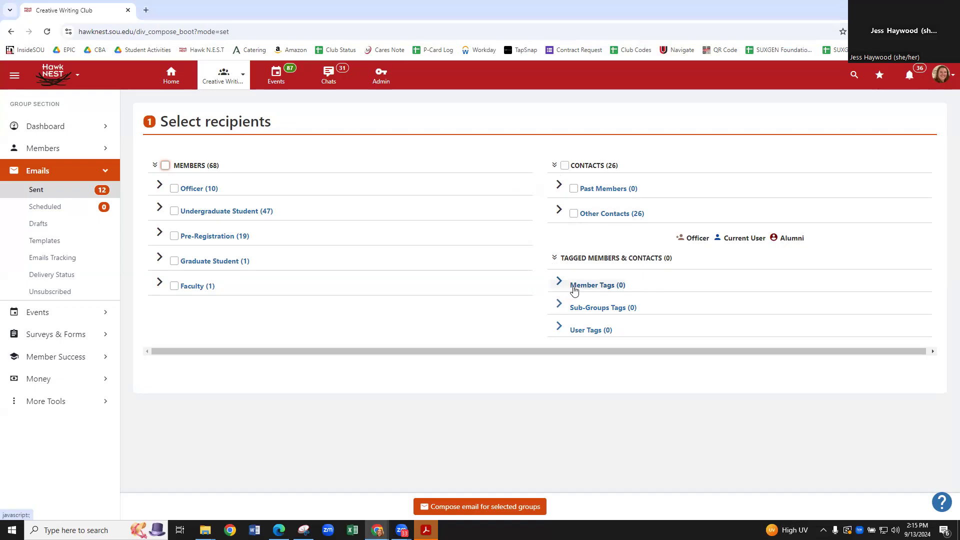
click(165, 166)
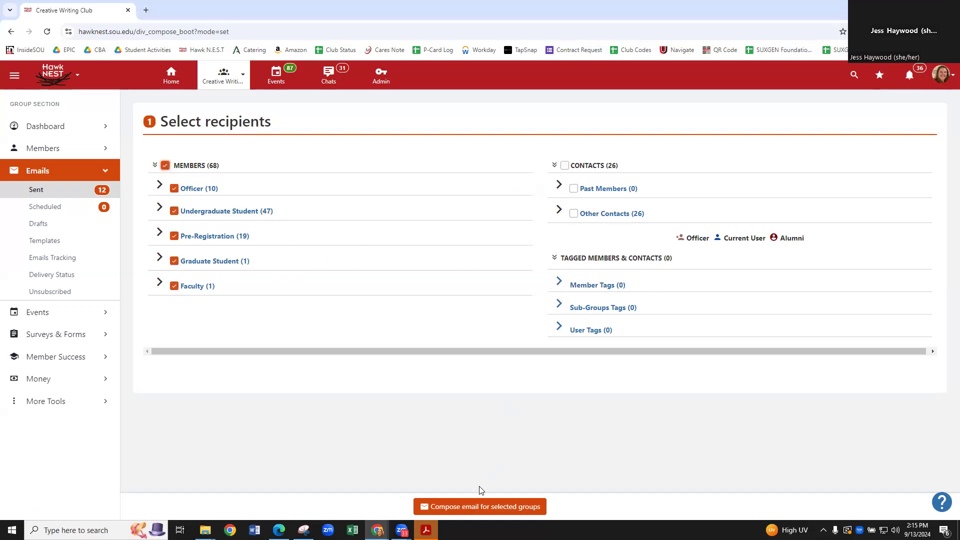
click(480, 507)
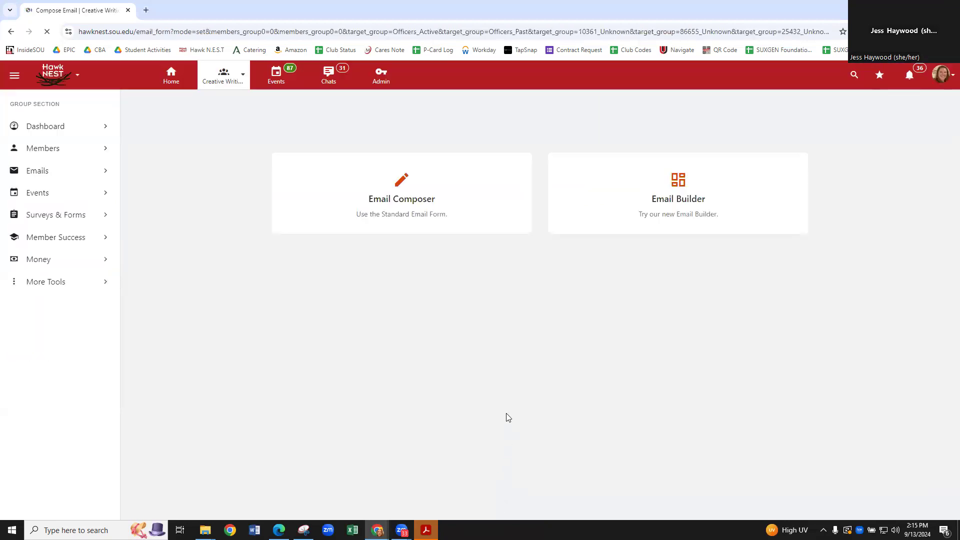
- Open the standard Email Composer and examine its message editor, templates and recipient list
click(411, 202)
scroll(489, 353, down, 5)
scroll(492, 343, down, 8)
scroll(212, 171, up, 1)
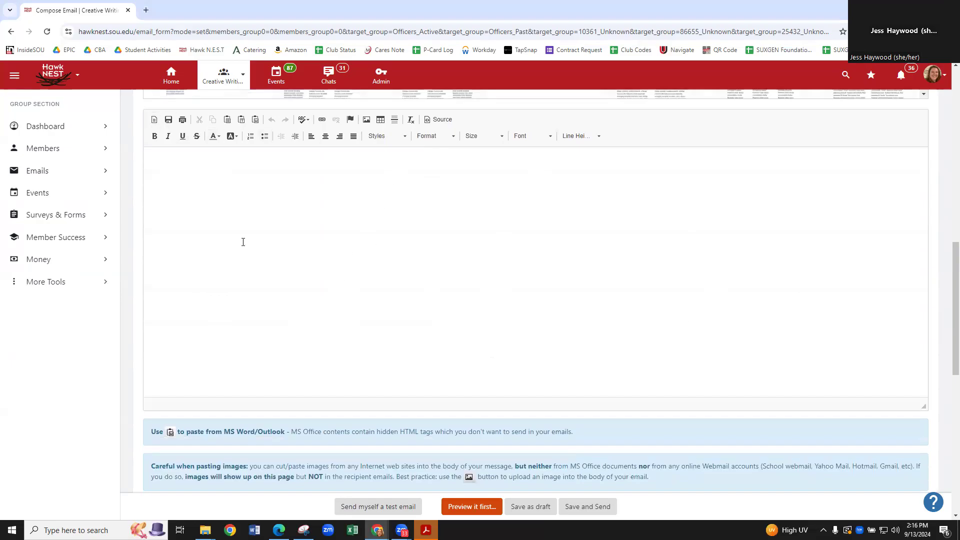
scroll(457, 344, up, 4)
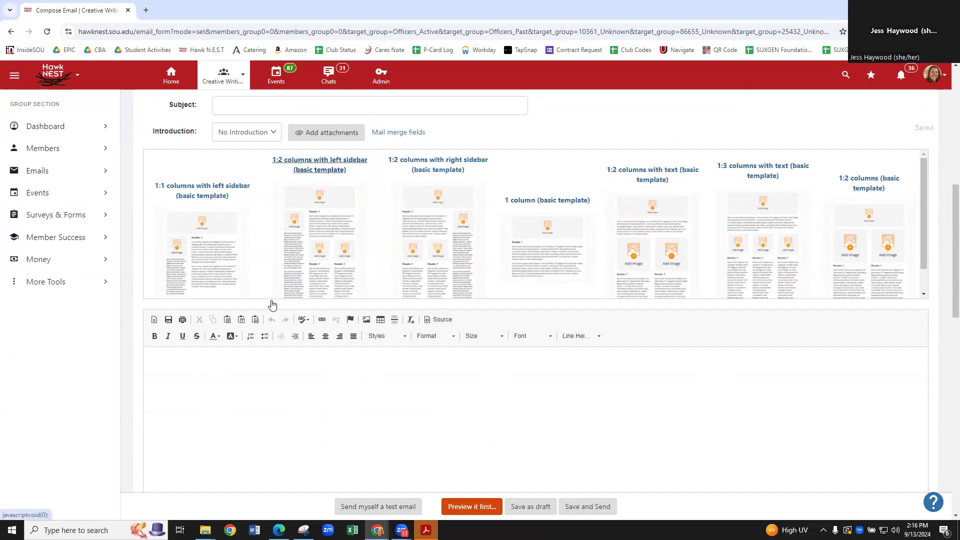
scroll(280, 270, up, 6)
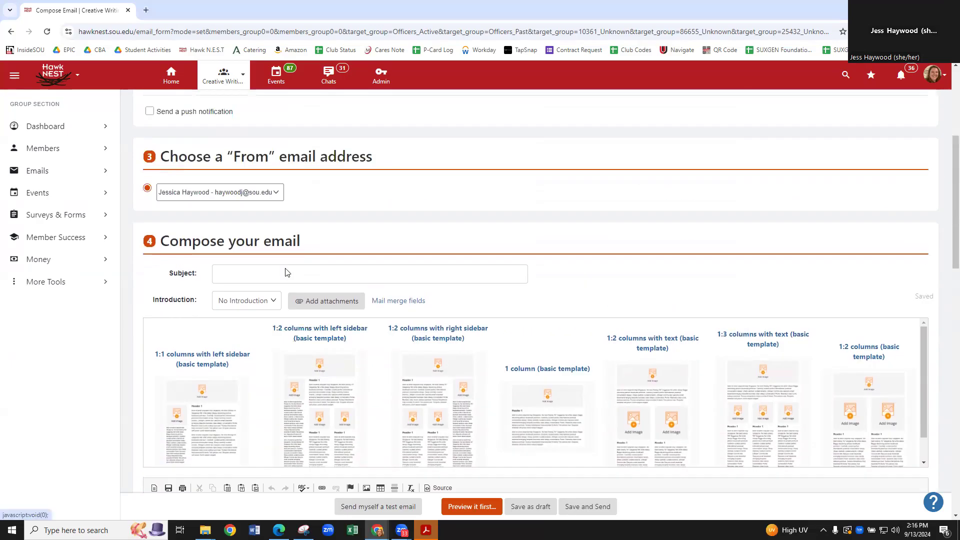
scroll(297, 258, up, 2)
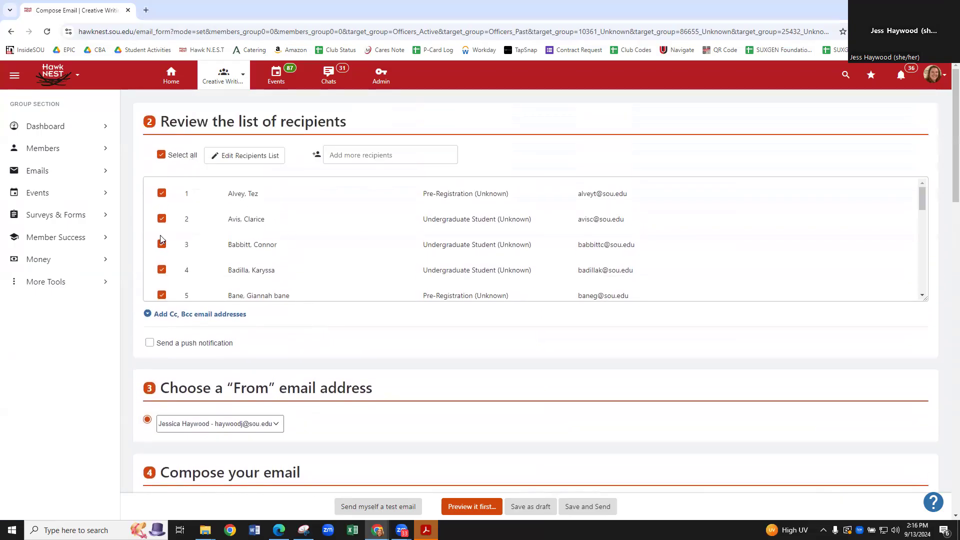
- Examine the form's sender address, subject, attachment and message body areas
scroll(279, 258, down, 7)
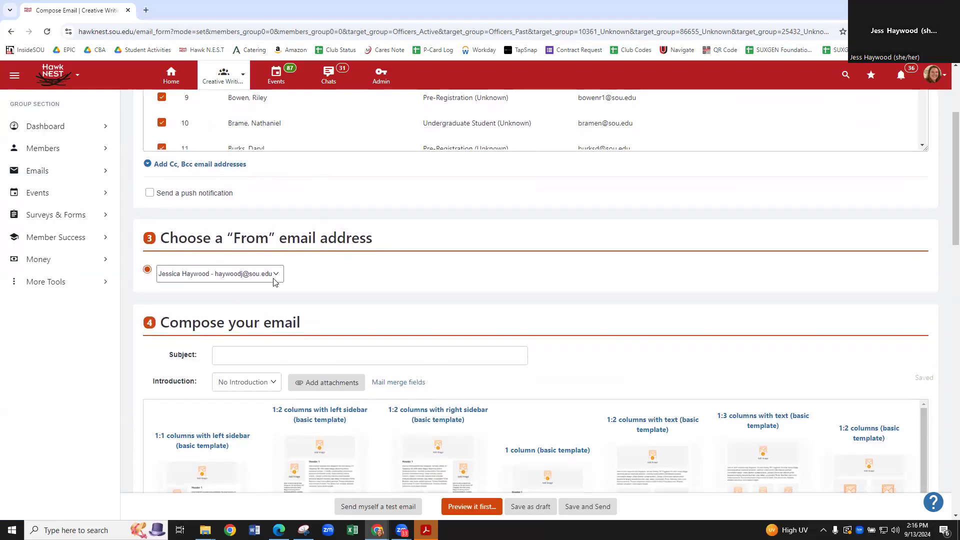
scroll(274, 281, down, 3)
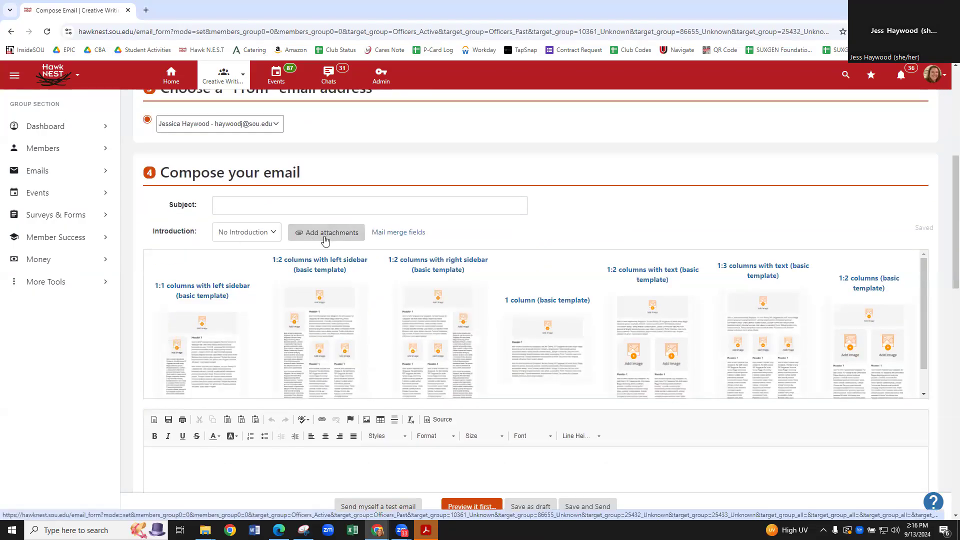
scroll(328, 241, down, 4)
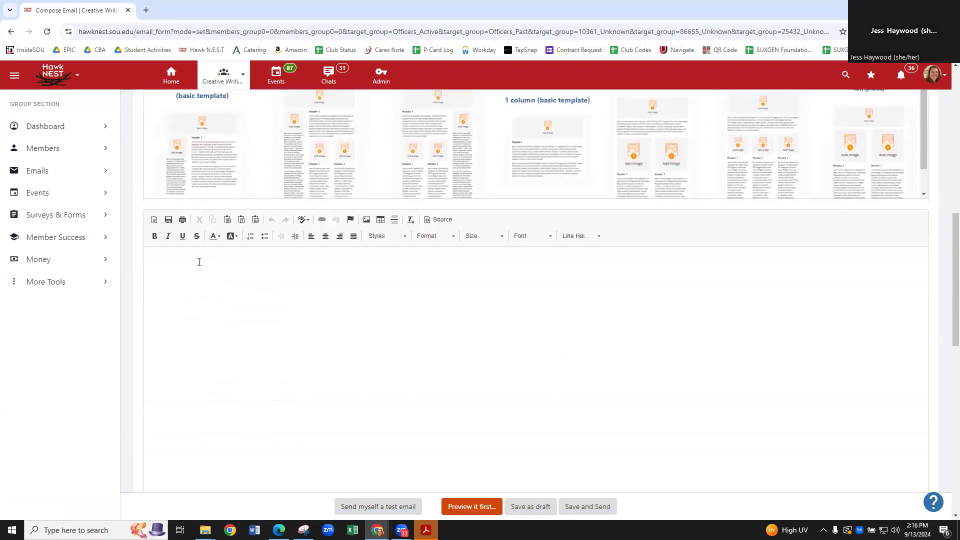
- Examine the clickboxes that can be added to the message and the delivery scheduling and footer options
scroll(238, 373, down, 7)
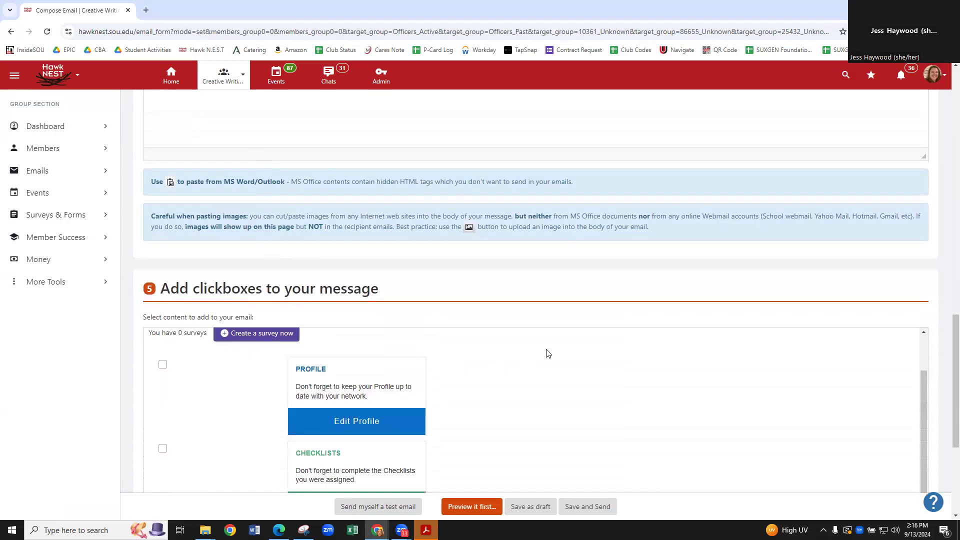
scroll(128, 220, down, 3)
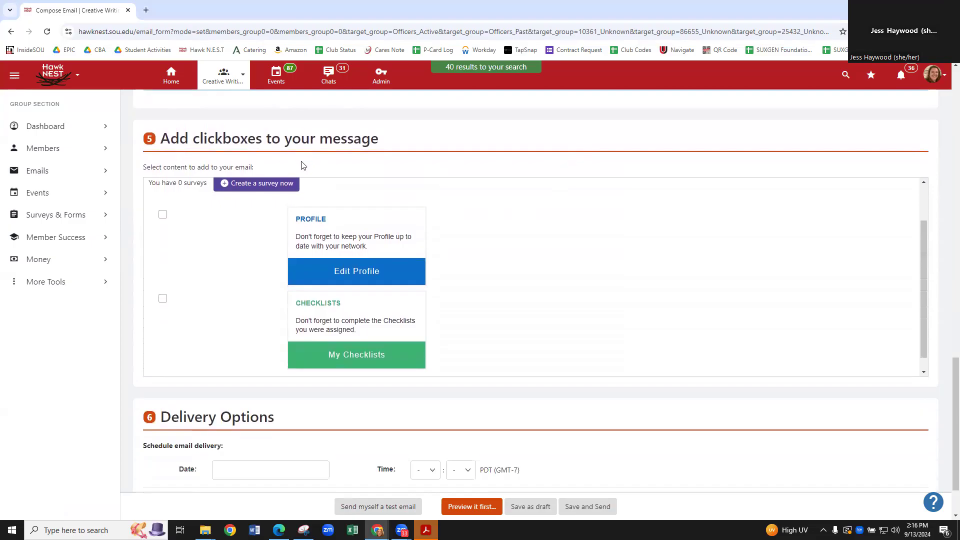
scroll(225, 226, up, 1)
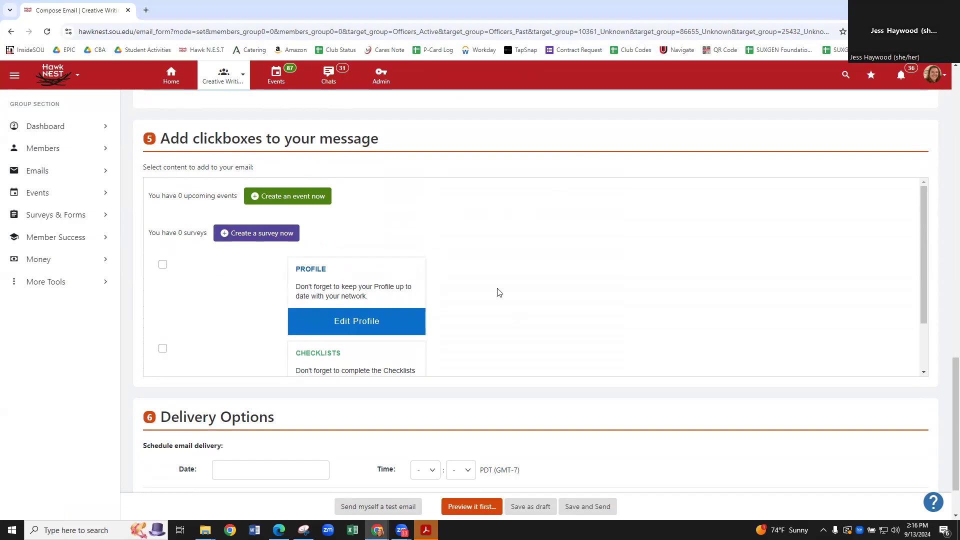
scroll(277, 300, down, 1)
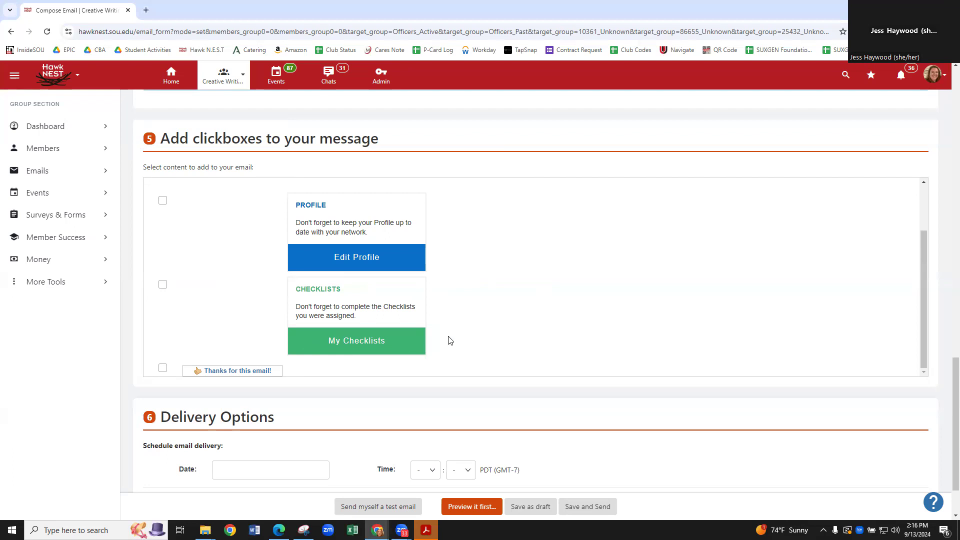
scroll(440, 339, down, 1)
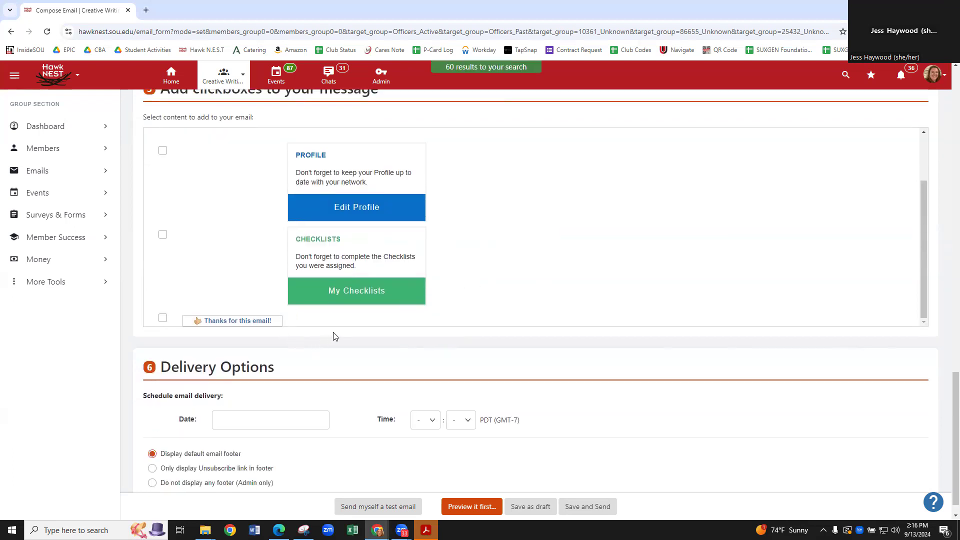
scroll(334, 336, down, 1)
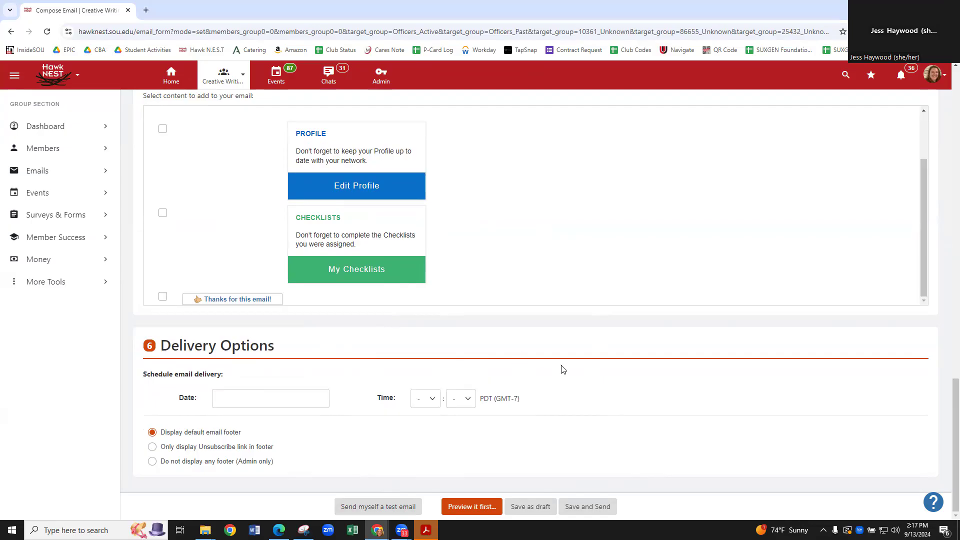
- Return to recipient selection, select all members again and open the email in the Email Builder
scroll(547, 363, up, 20)
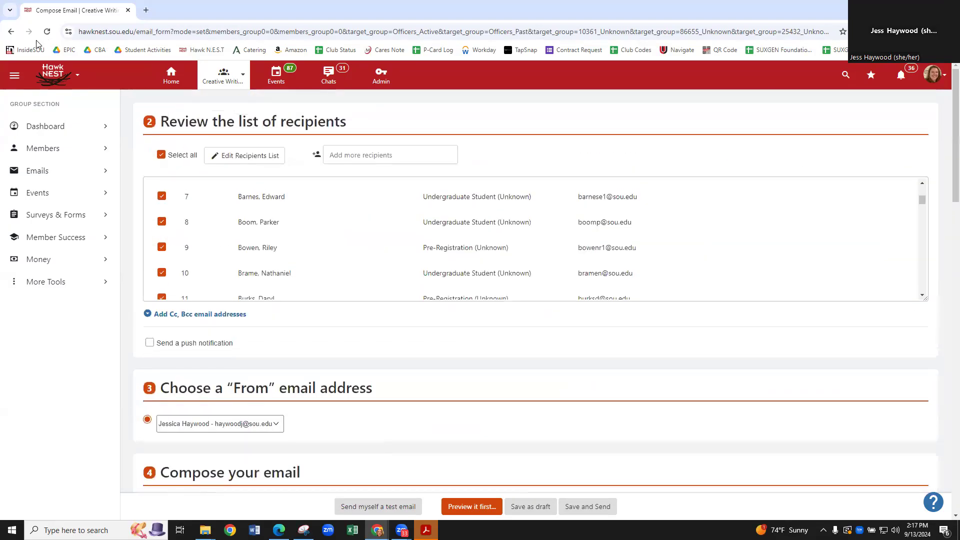
click(12, 32)
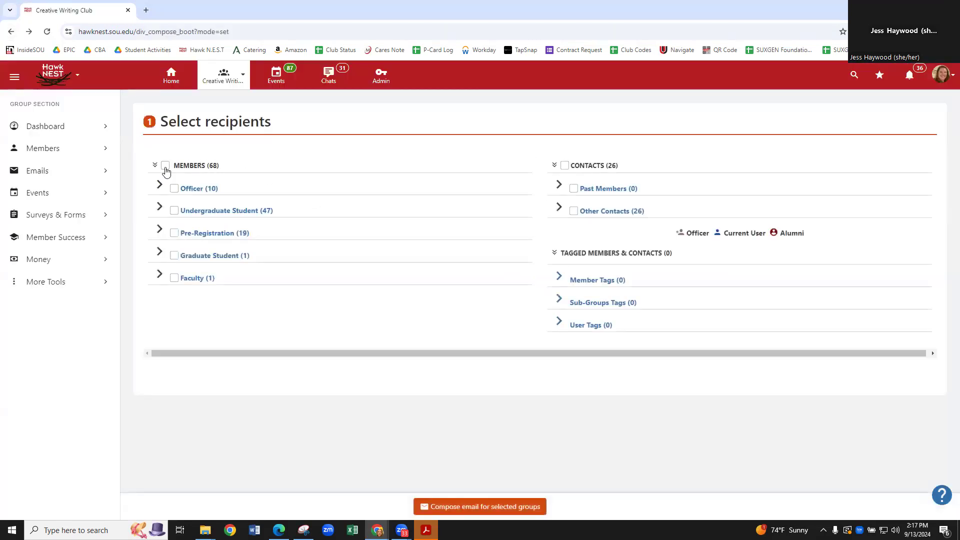
click(165, 166)
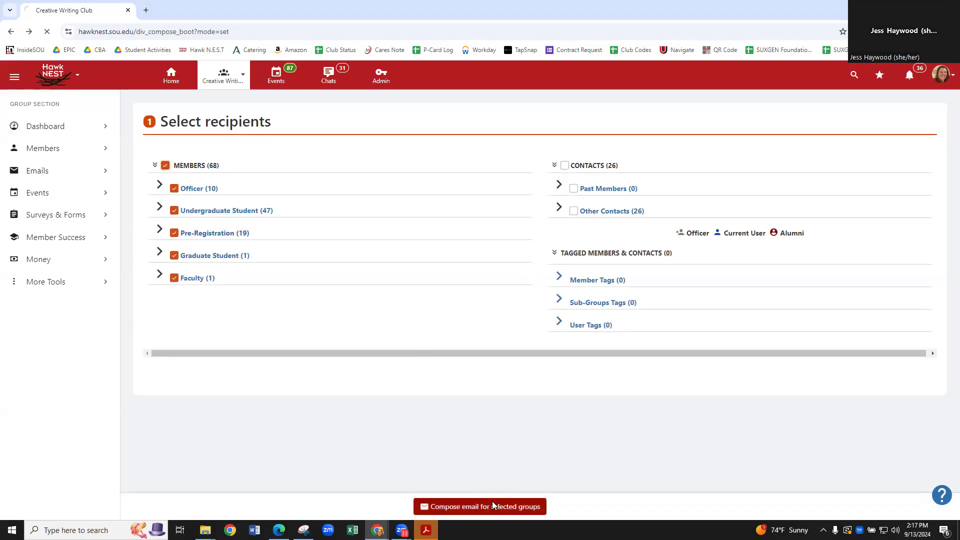
click(492, 507)
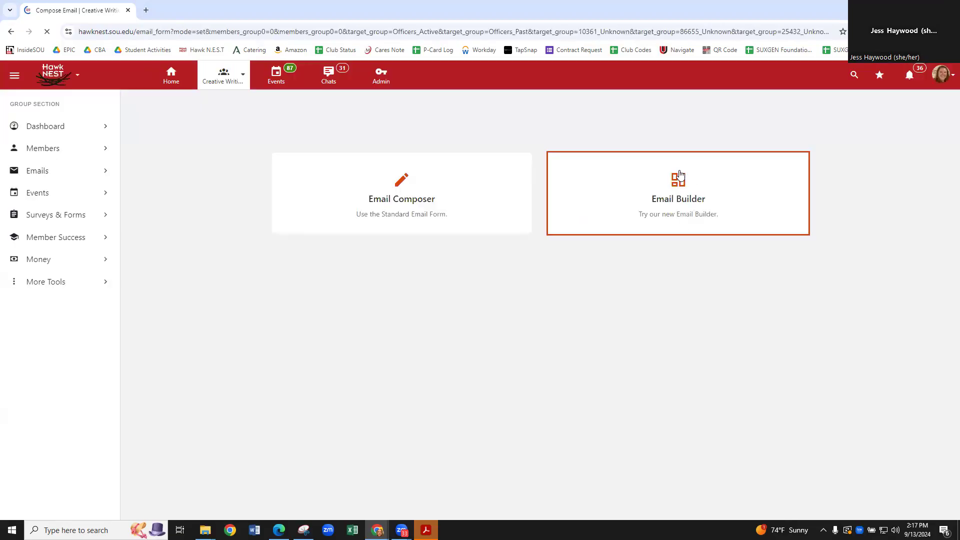
click(680, 191)
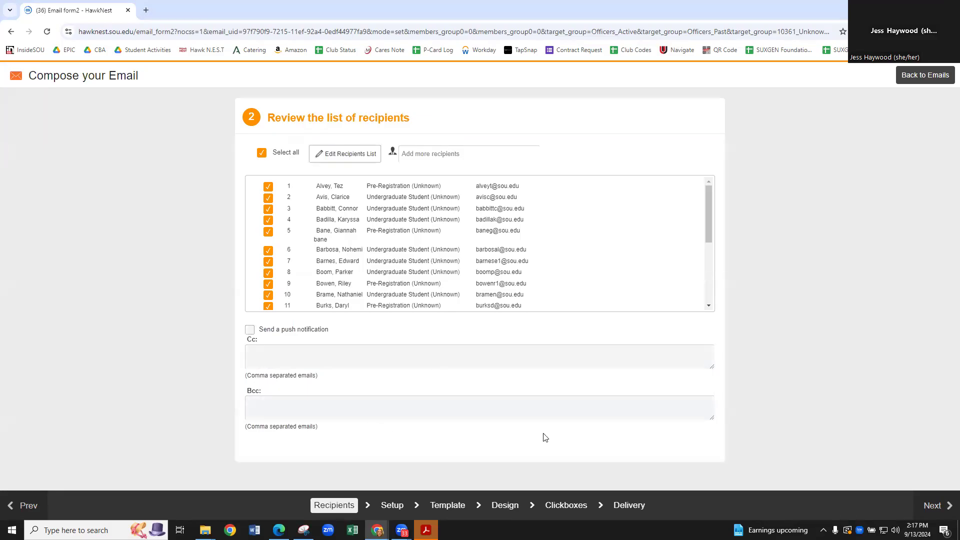
- Accept the recipient list and set the email's subject to "new update!"
click(934, 507)
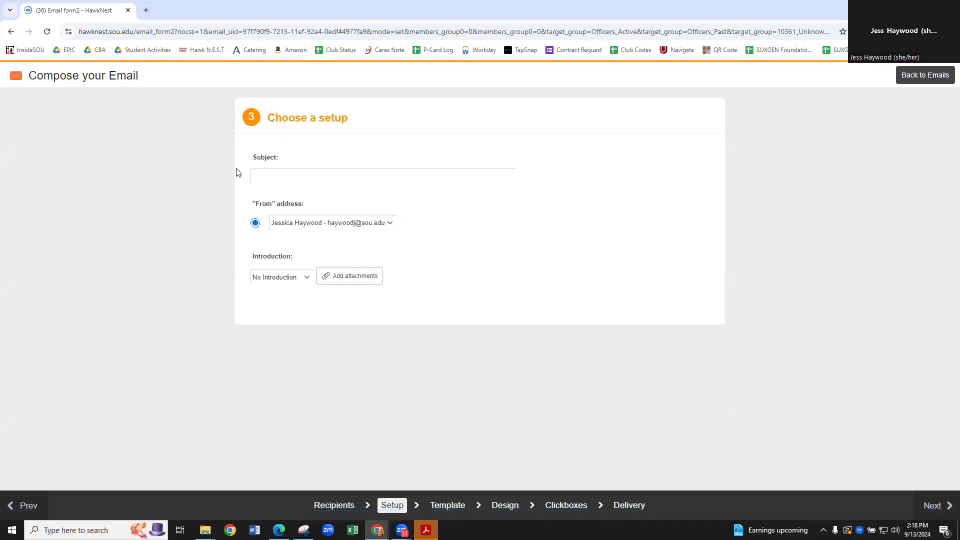
click(279, 176)
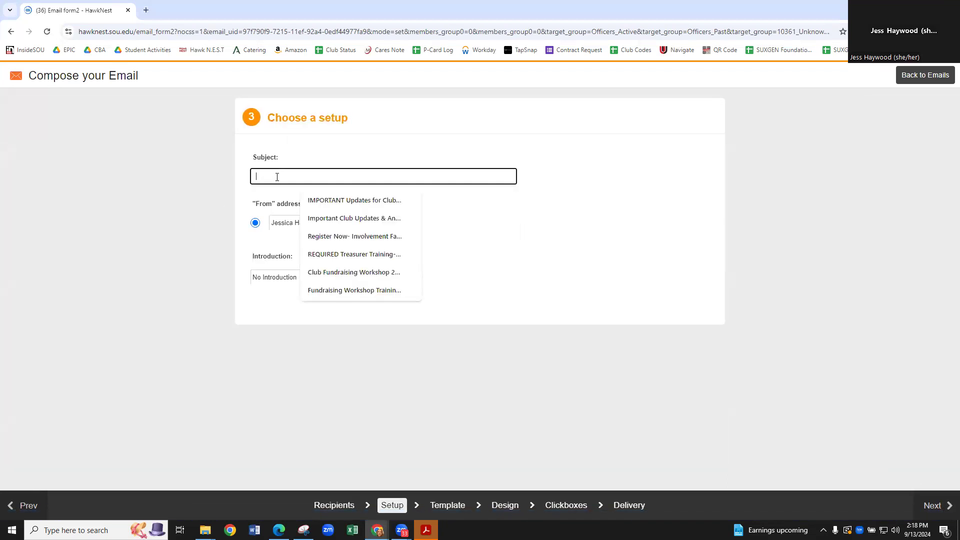
text(new update!)
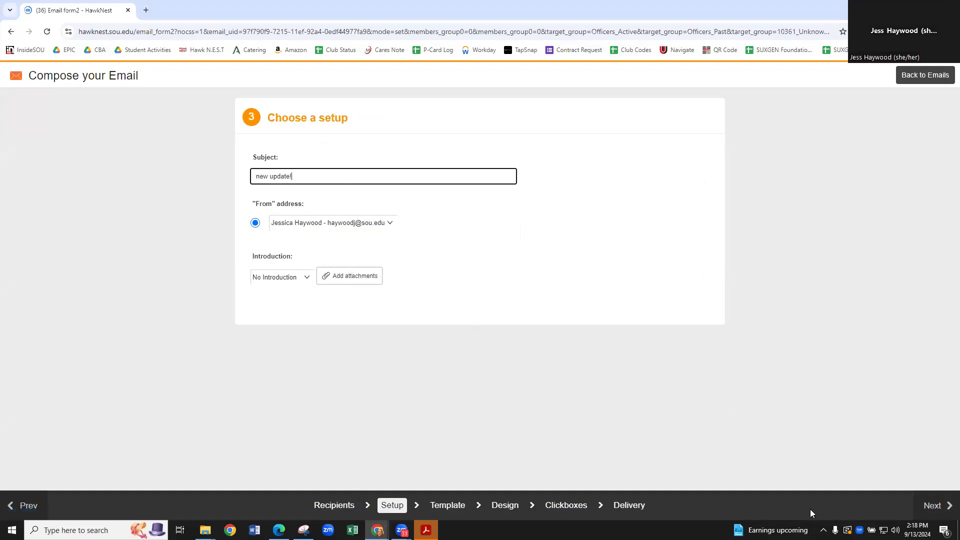
- Proceed to the email templates and choose the "1:1 columns with left sidebar (basic template)"
click(937, 510)
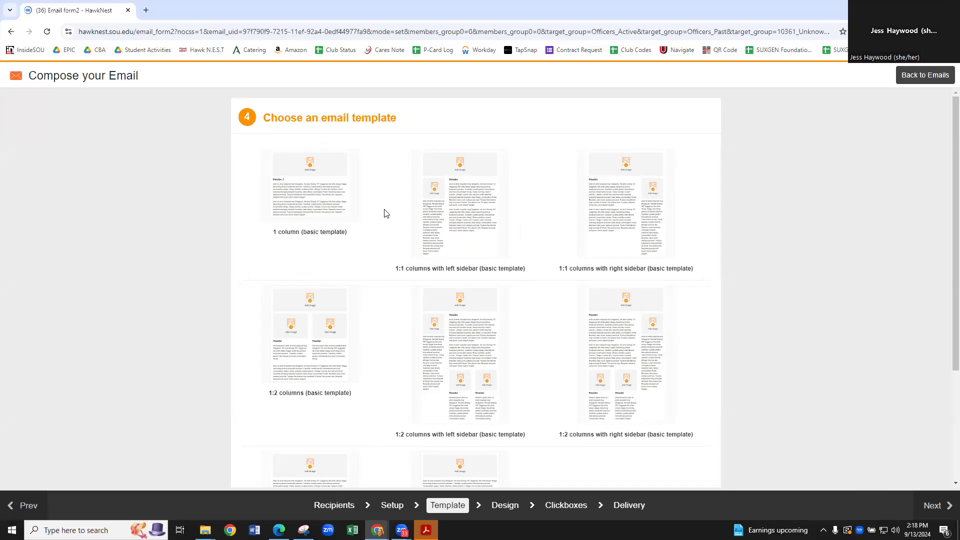
scroll(385, 213, down, 3)
scroll(395, 265, up, 3)
click(466, 216)
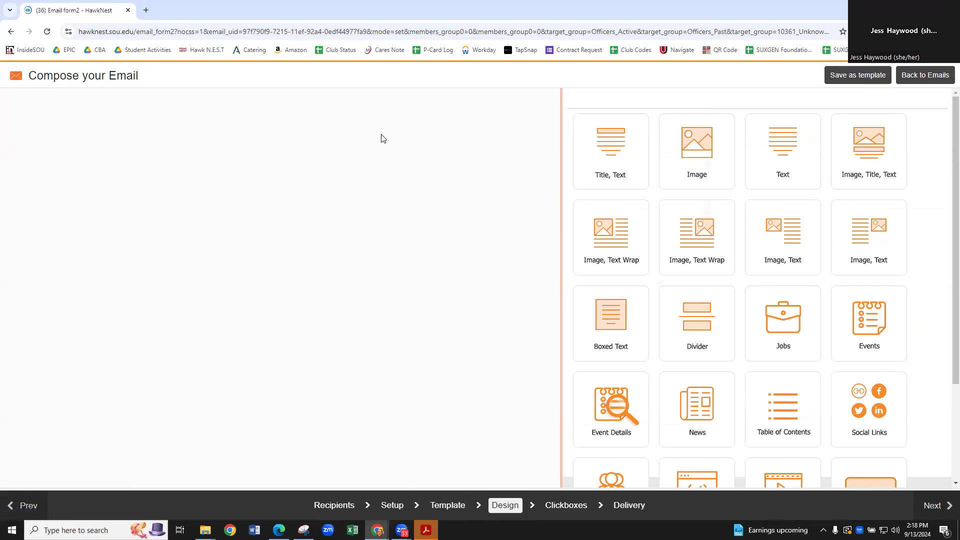
- Try to place a "Title, Text" block in the email design, and continue to the clickboxes stage
drag(619, 165, 294, 249)
drag(629, 169, 297, 235)
click(935, 506)
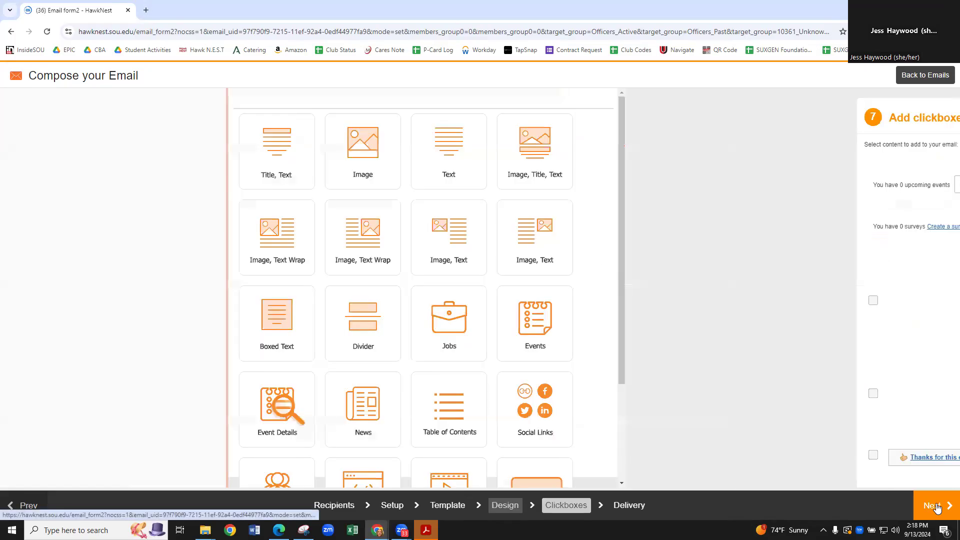
- Return to the design stage and add an Image block below the Header text in the wide column
click(507, 506)
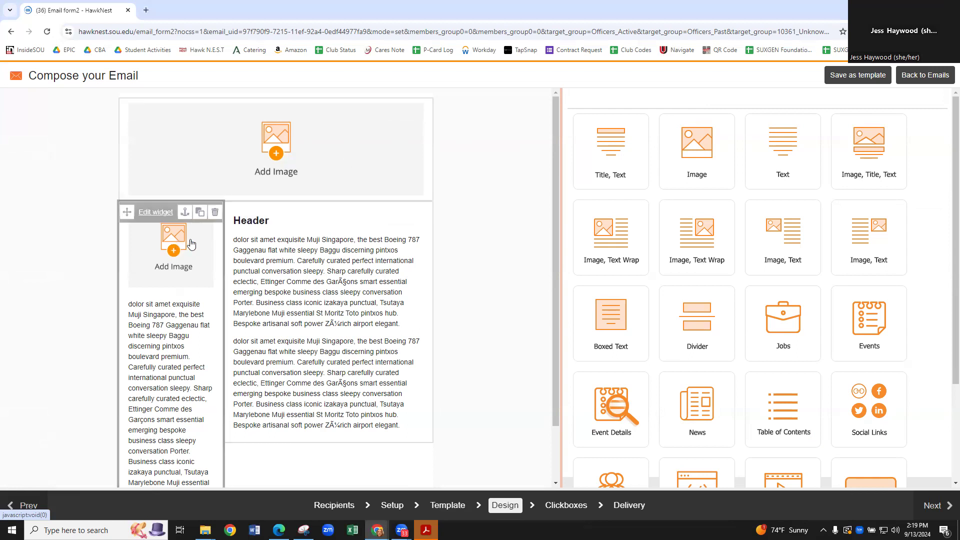
scroll(185, 240, down, 1)
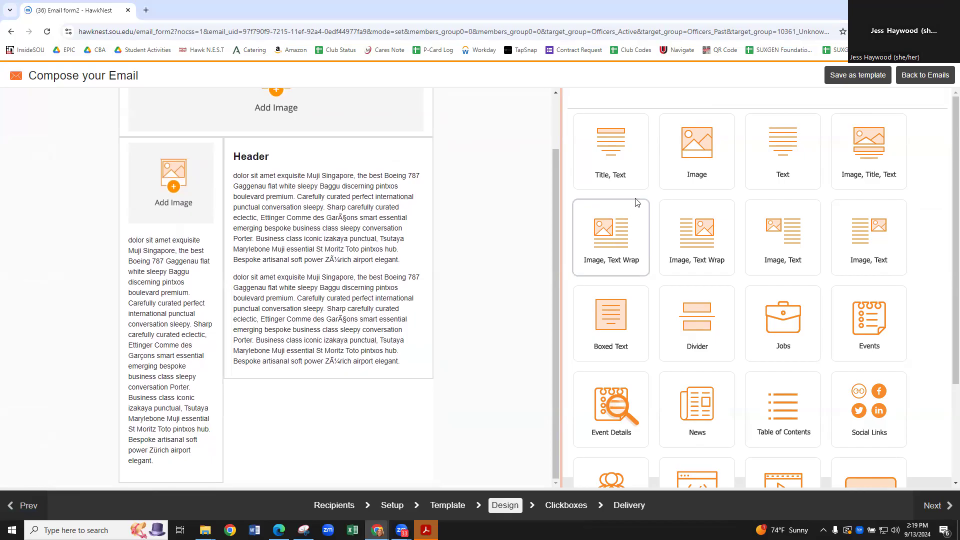
drag(698, 152, 306, 430)
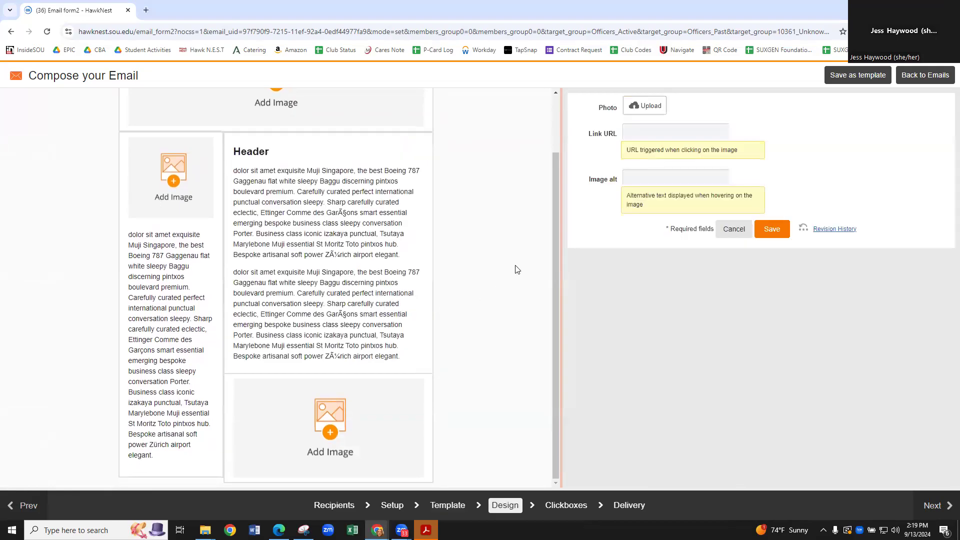
- Upload "glow fest 24' 1920 x 1080 px" as the new block's photo and save it without edits
click(646, 107)
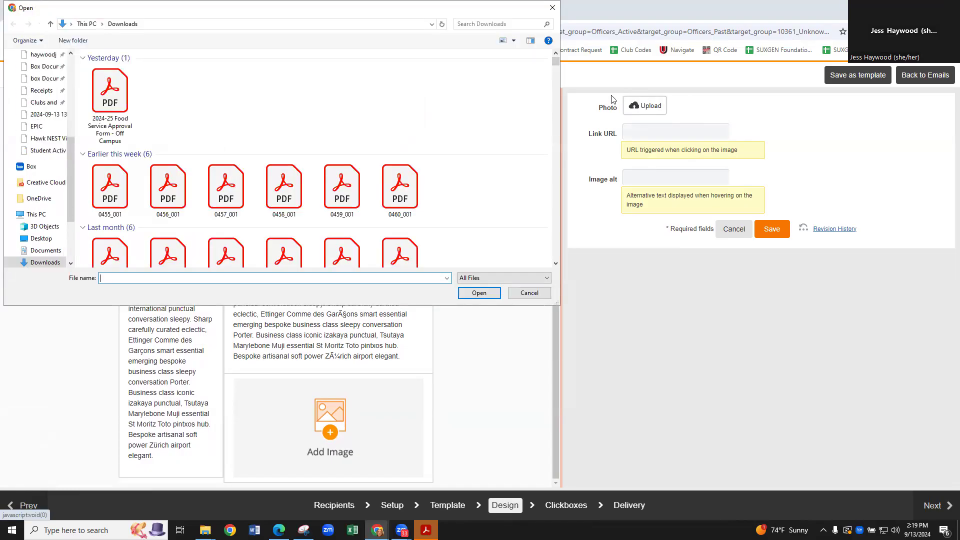
click(226, 100)
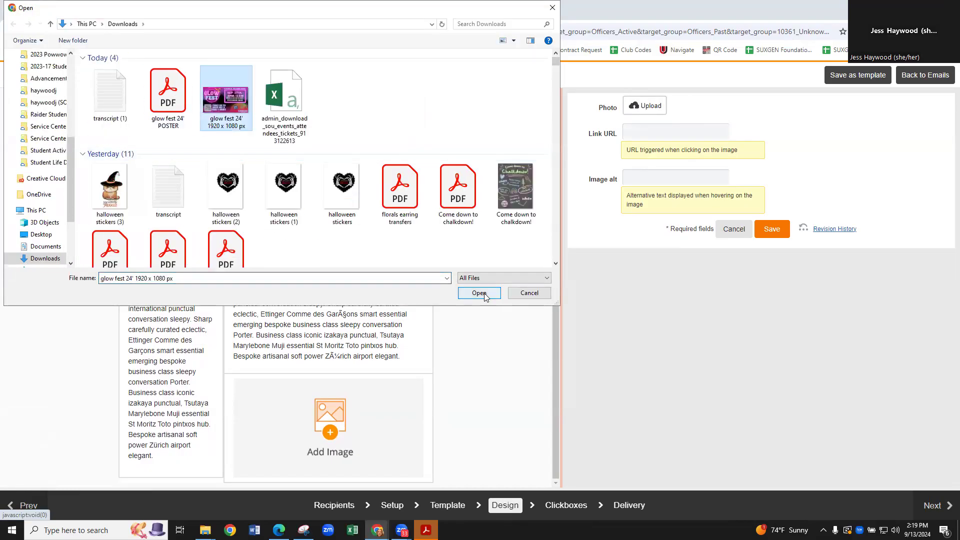
click(479, 293)
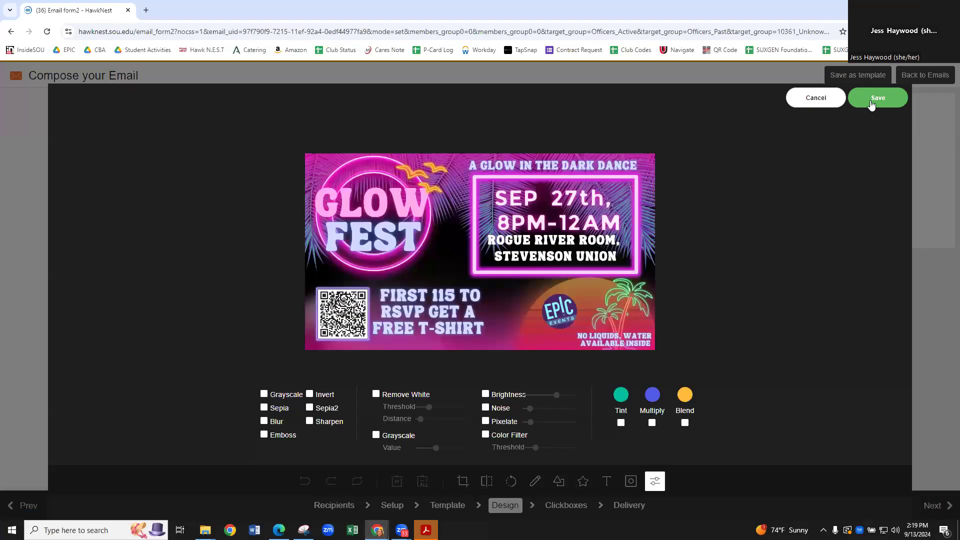
click(870, 102)
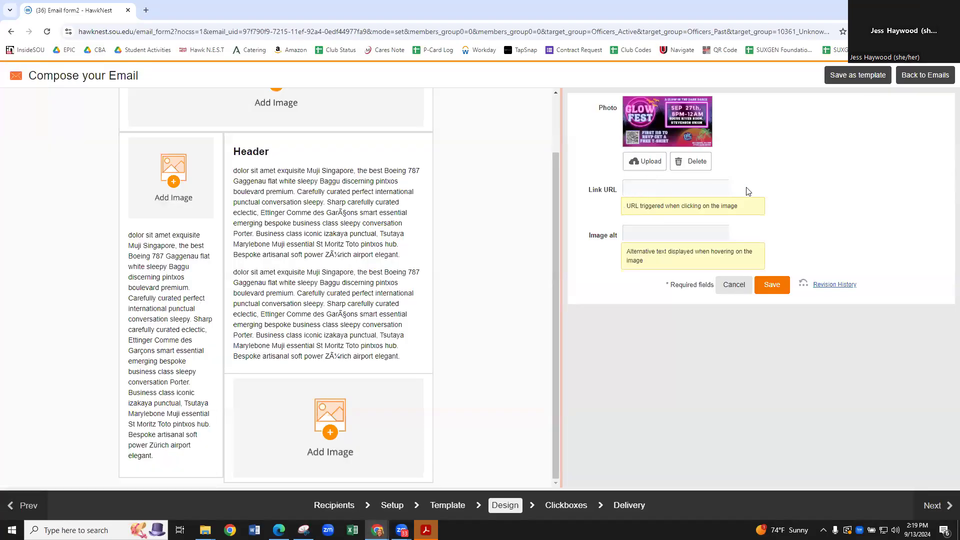
- Fill the image's alternative text with the suggested "Club Showcase & Open Mic" entry and save the image block
click(646, 233)
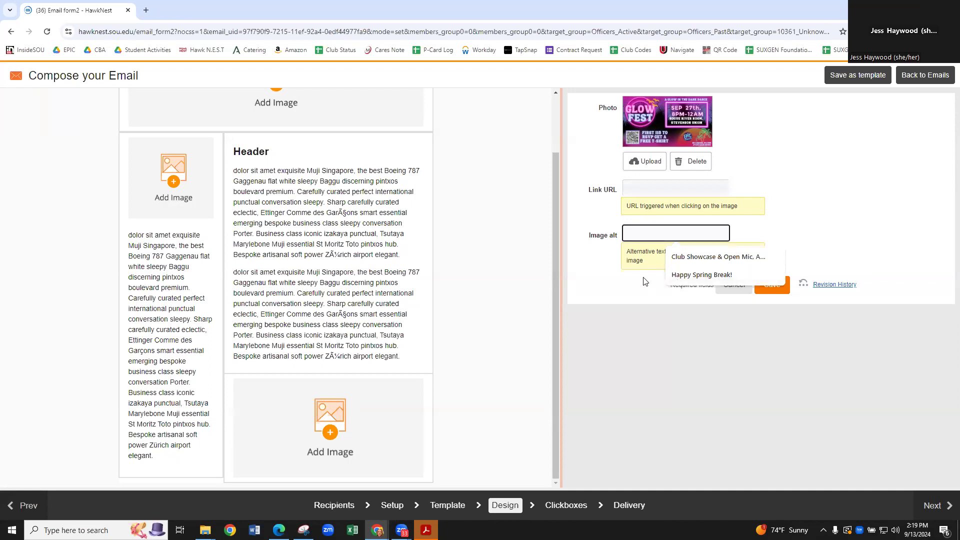
click(700, 259)
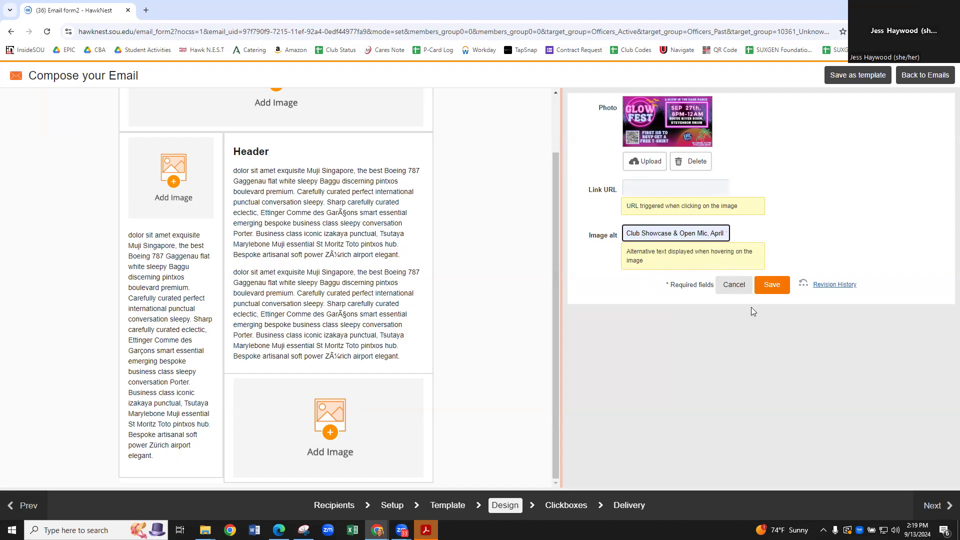
click(770, 284)
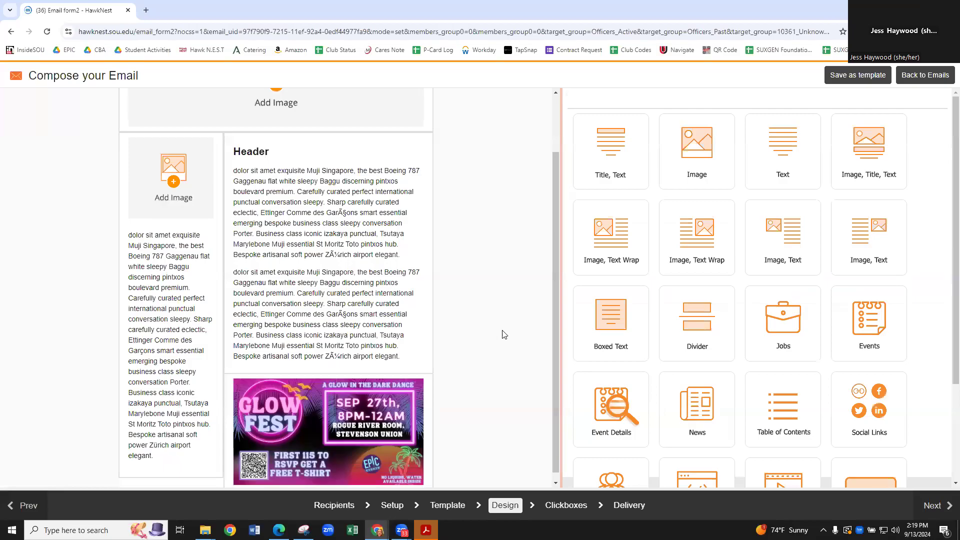
- Replace the Header block's heading with "title" and its placeholder paragraphs with "updates! yay!", and save the block
scroll(503, 314, up, 2)
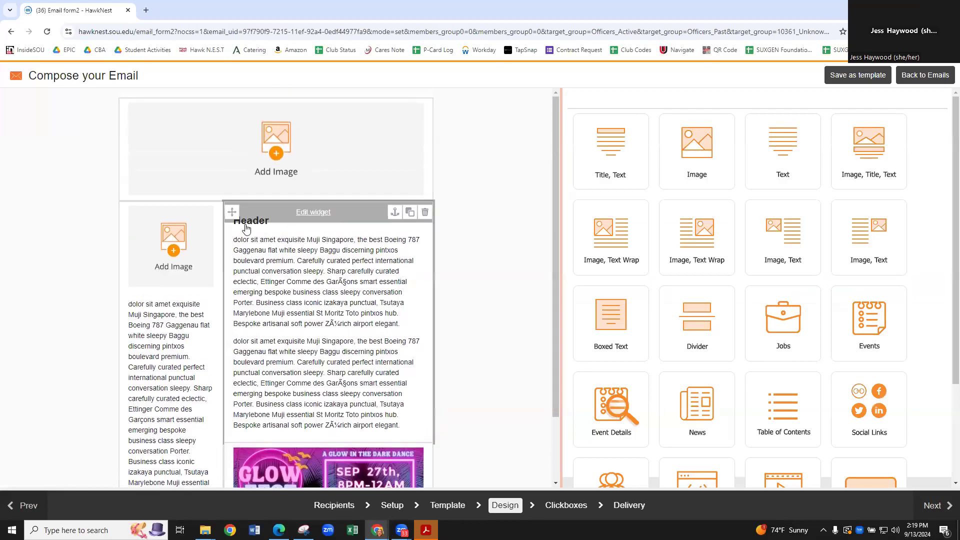
click(315, 212)
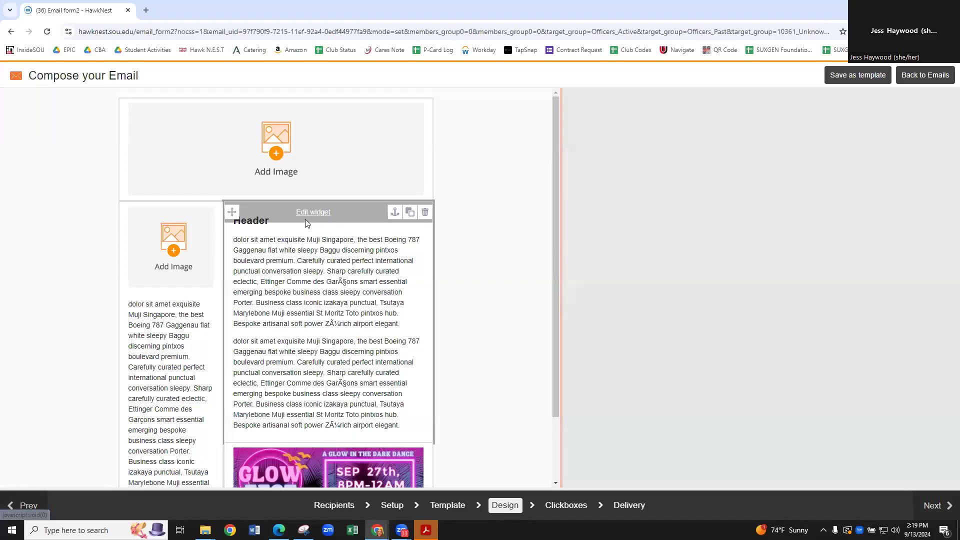
click(311, 217)
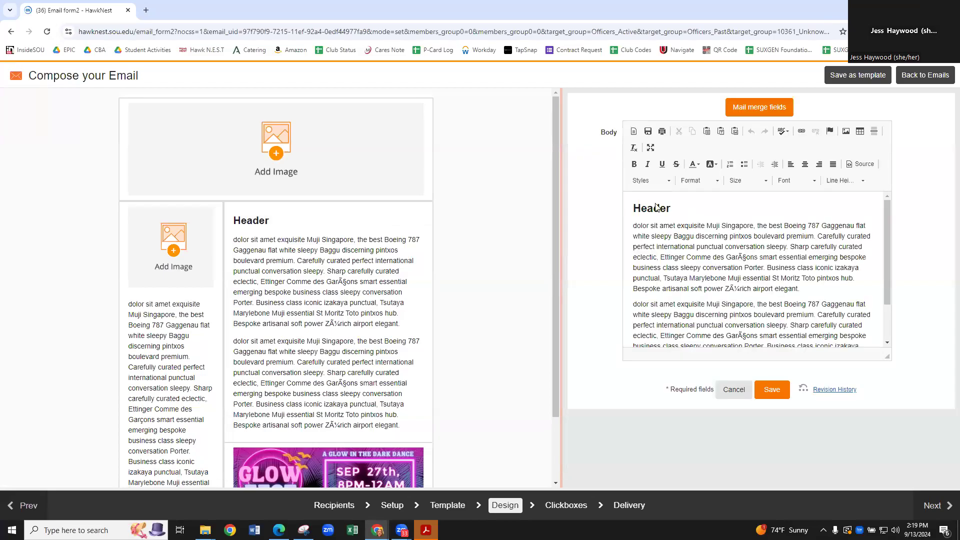
double_click(657, 207)
text(title)
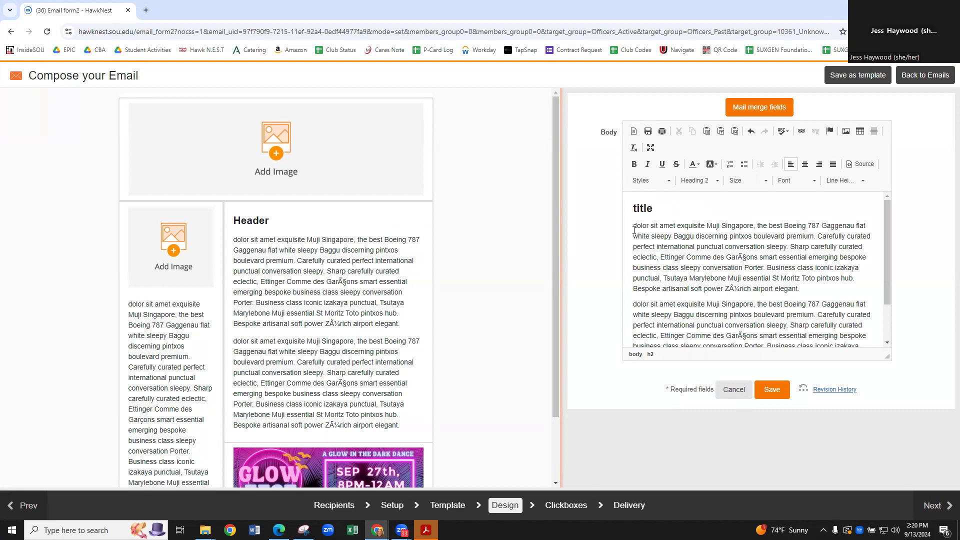
drag(634, 230, 808, 346)
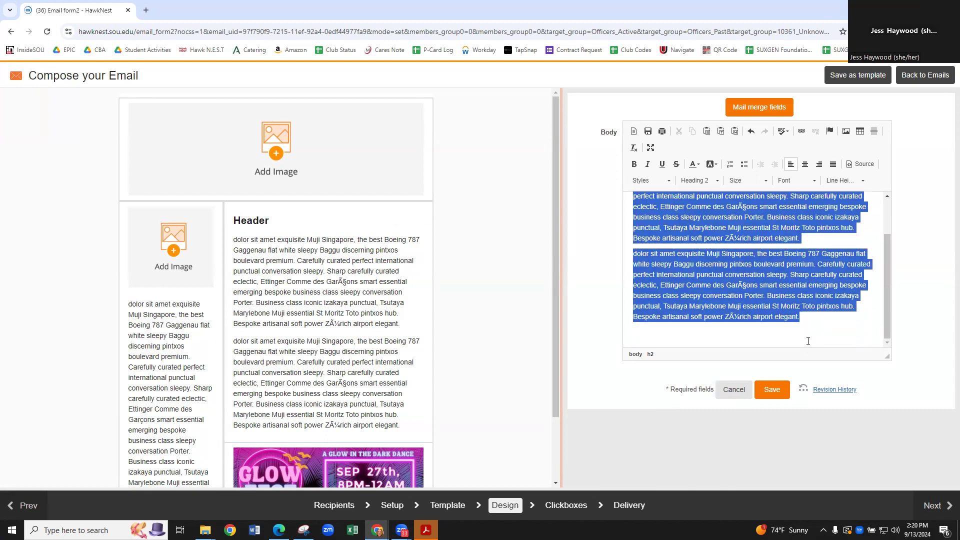
text(updates! yay!)
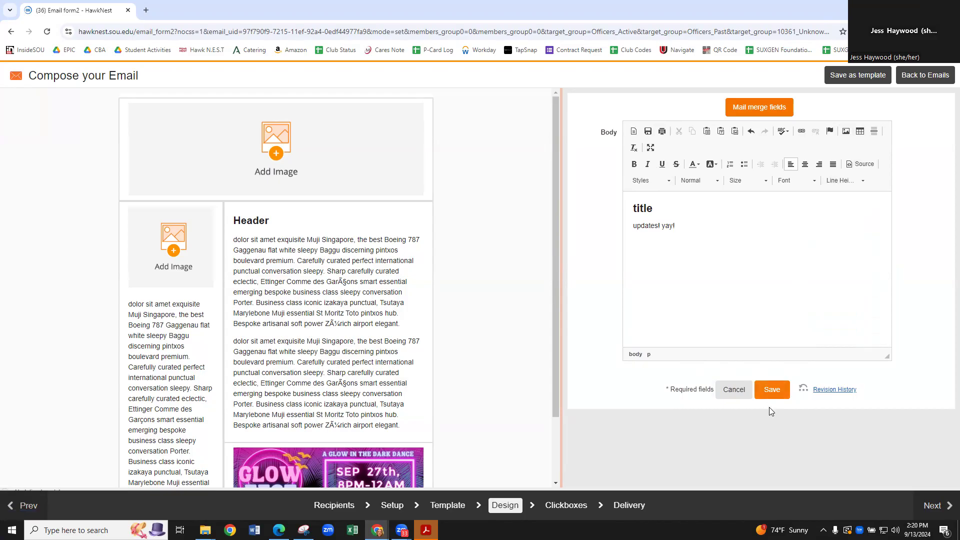
click(771, 393)
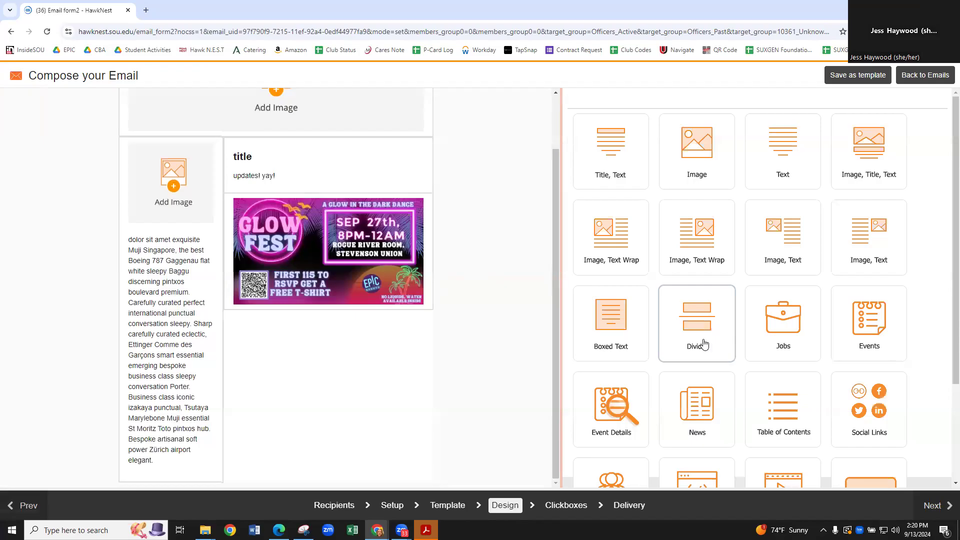
- Try to place a Divider below the Glow Fest image, and delete the image-and-text widget from the sidebar
drag(700, 343, 307, 384)
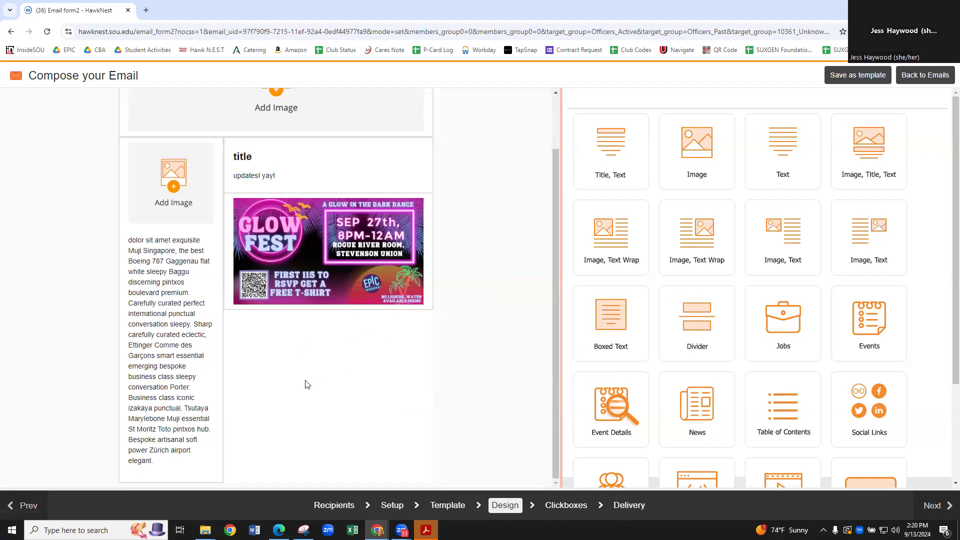
mouse_move(196, 383)
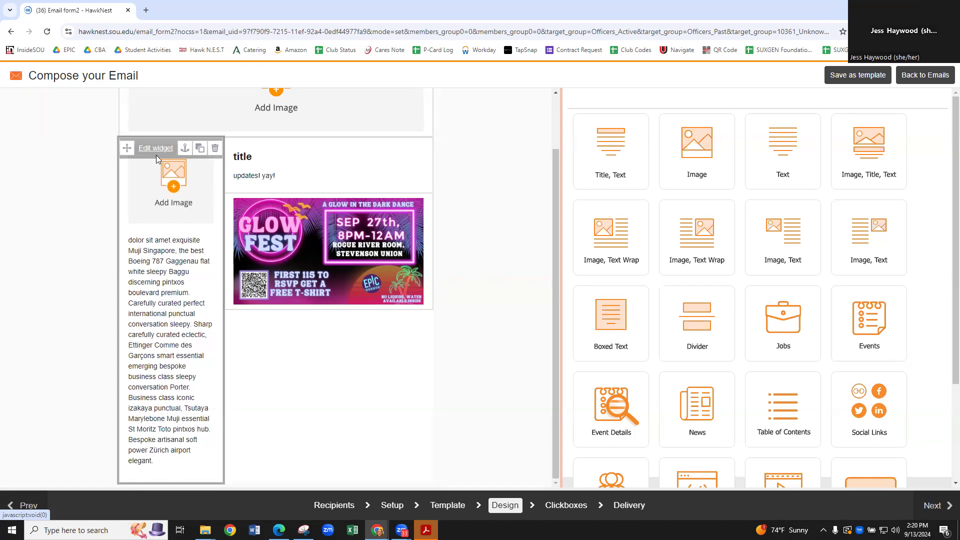
click(215, 150)
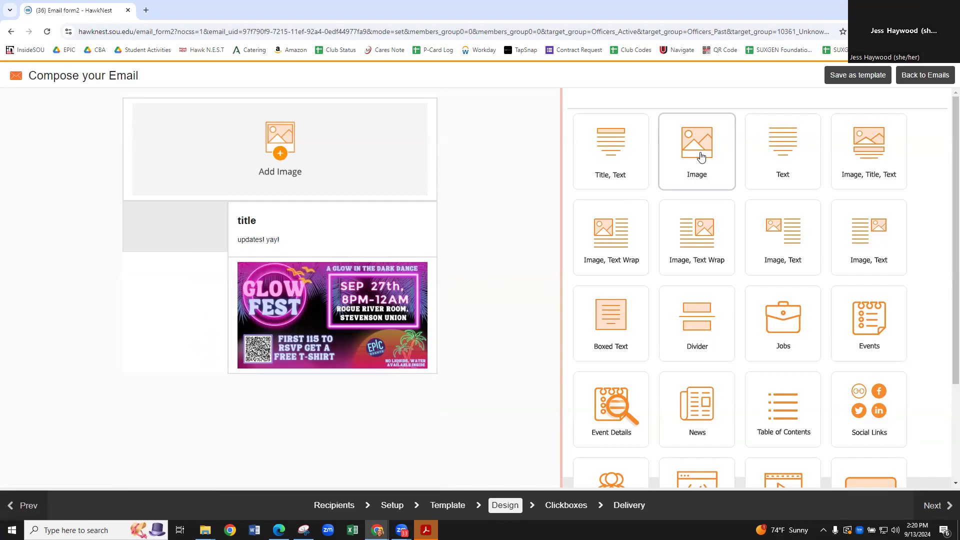
- Try a Text block in the empty sidebar, then add a Table of Contents widget there and save it with an empty body
drag(797, 167, 198, 257)
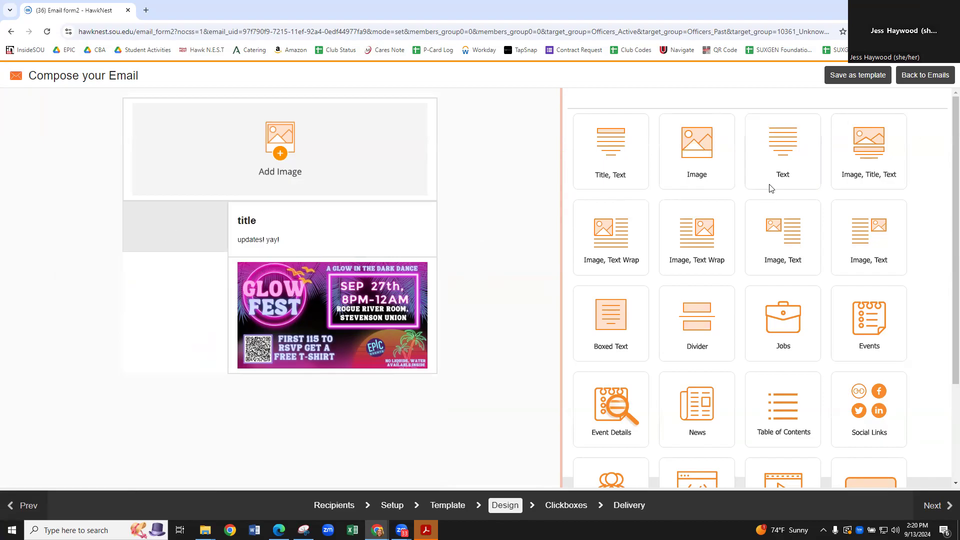
scroll(770, 187, down, 3)
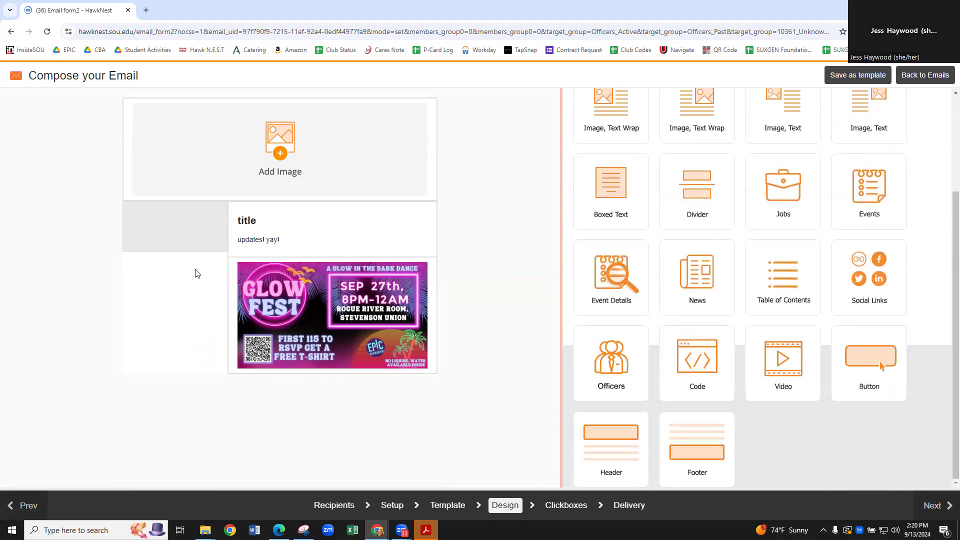
drag(814, 278, 196, 252)
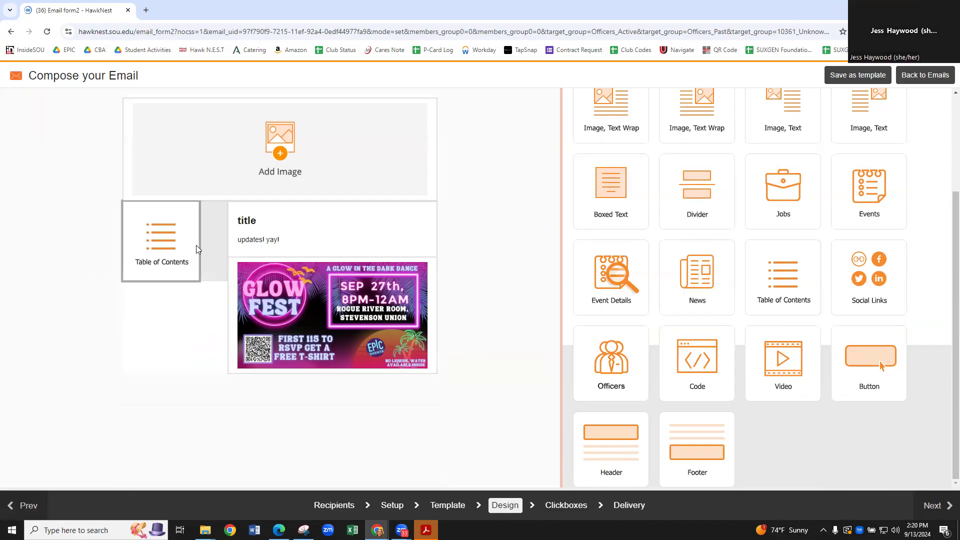
click(166, 255)
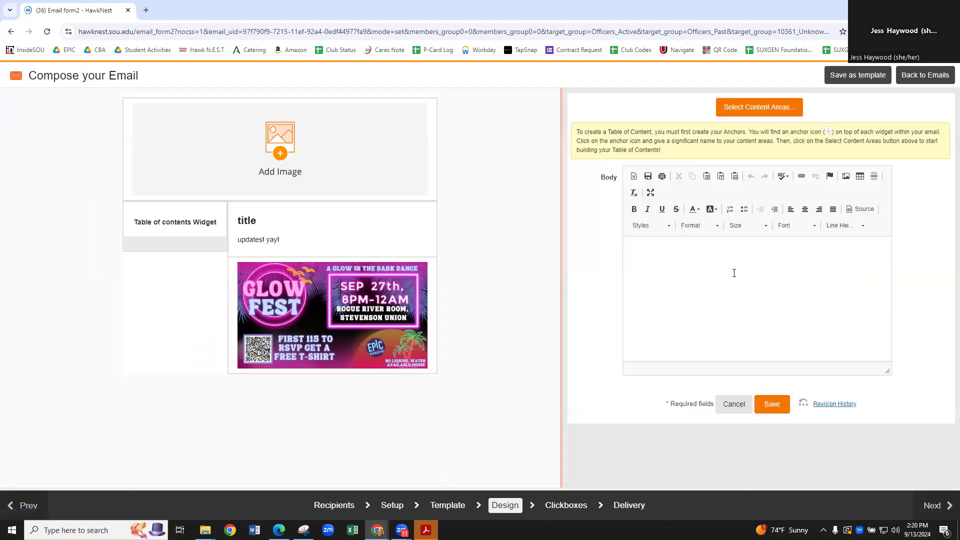
click(779, 411)
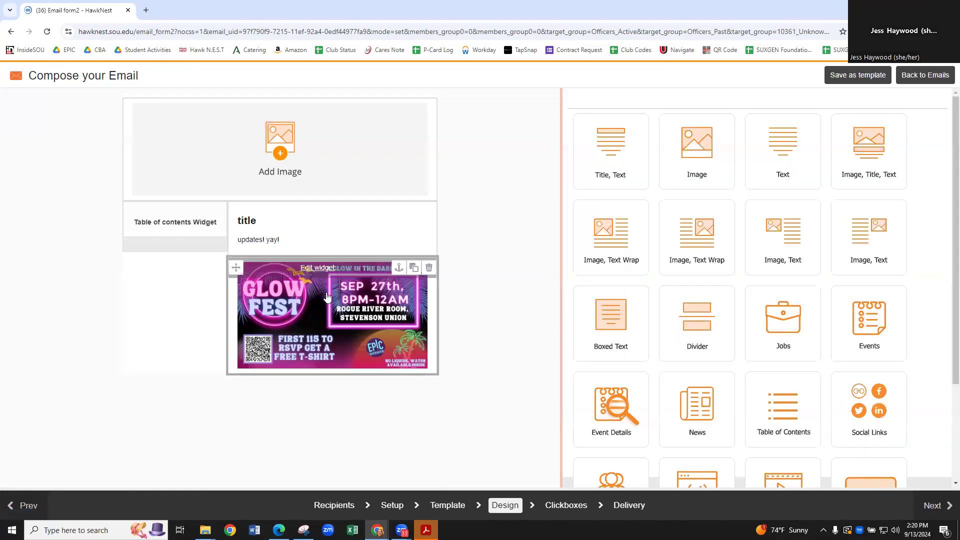
- Add a Divider block below the Glow Fest image and an Events block beneath it
drag(720, 322, 397, 428)
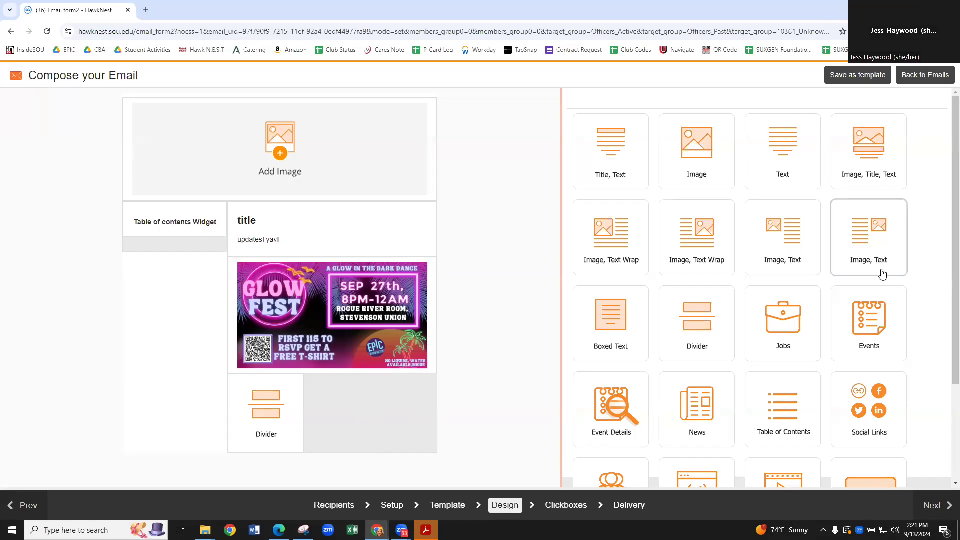
scroll(877, 275, down, 2)
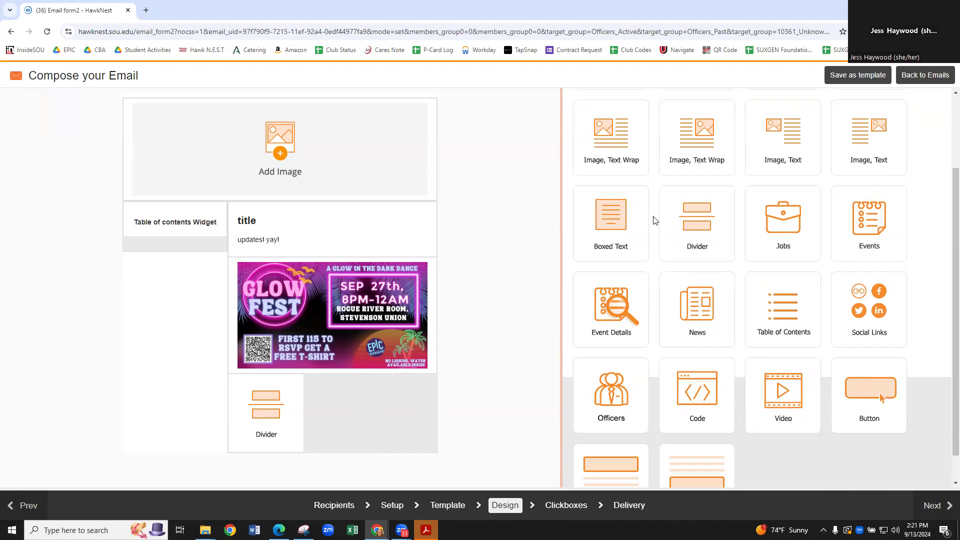
scroll(655, 218, up, 2)
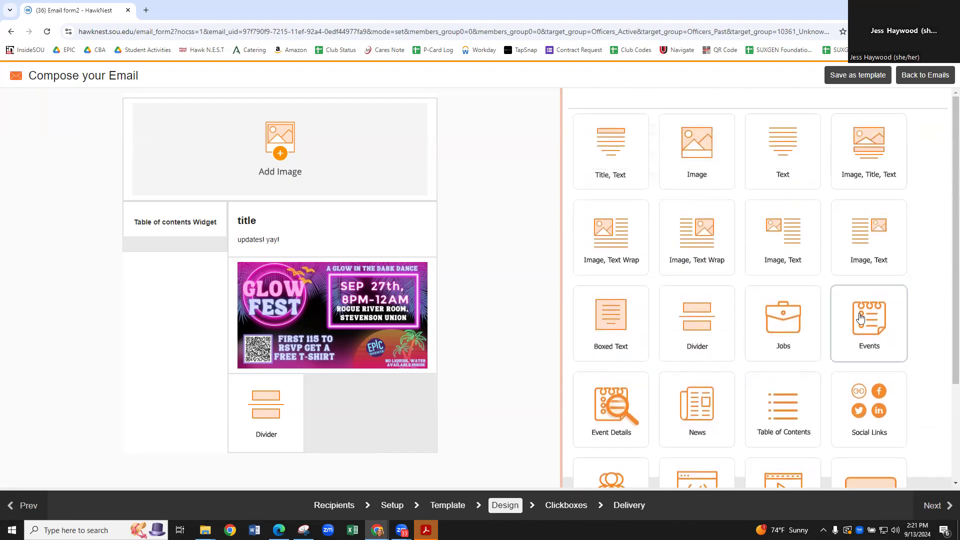
drag(867, 320, 335, 471)
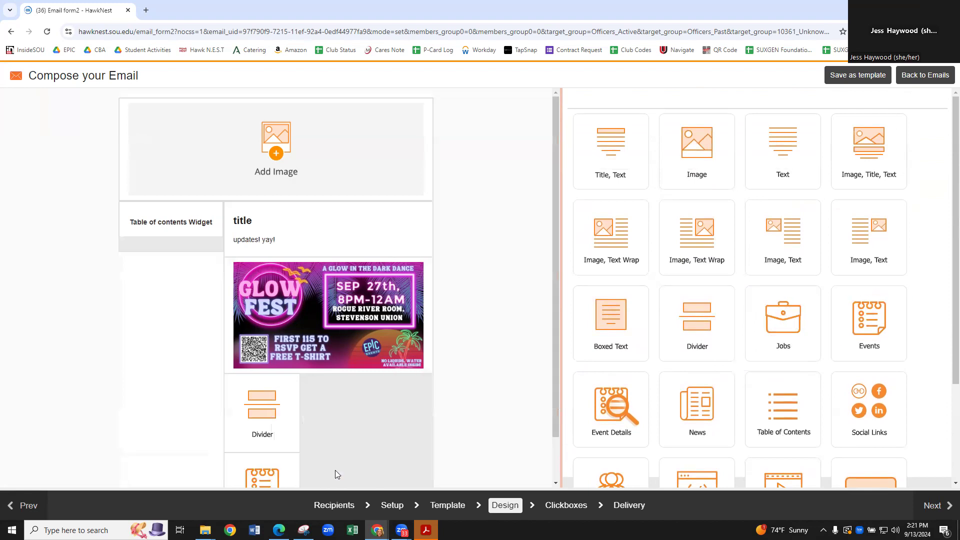
scroll(380, 395, down, 1)
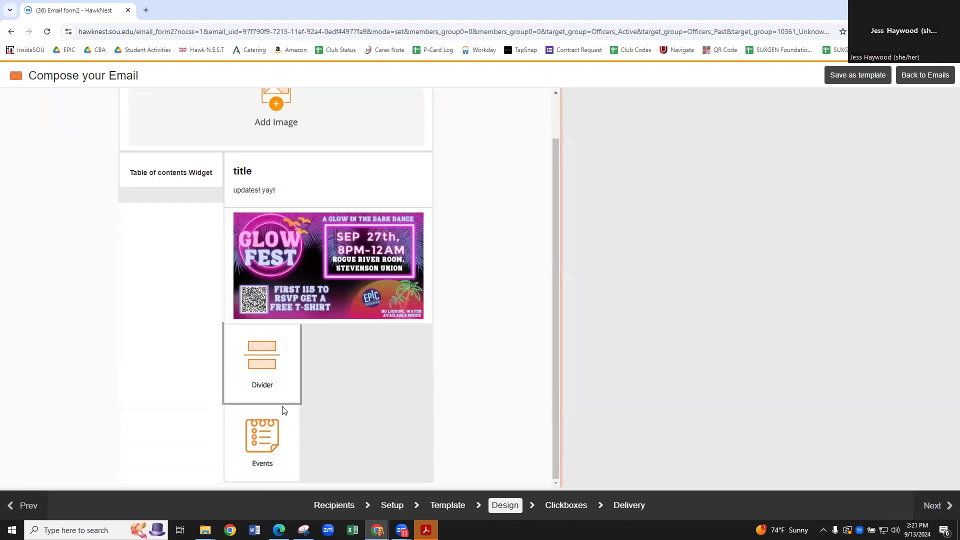
- Insert the "Parent and Family Gathering" event of Thu, Sep 19, 2024 into the Events block and save it
click(277, 435)
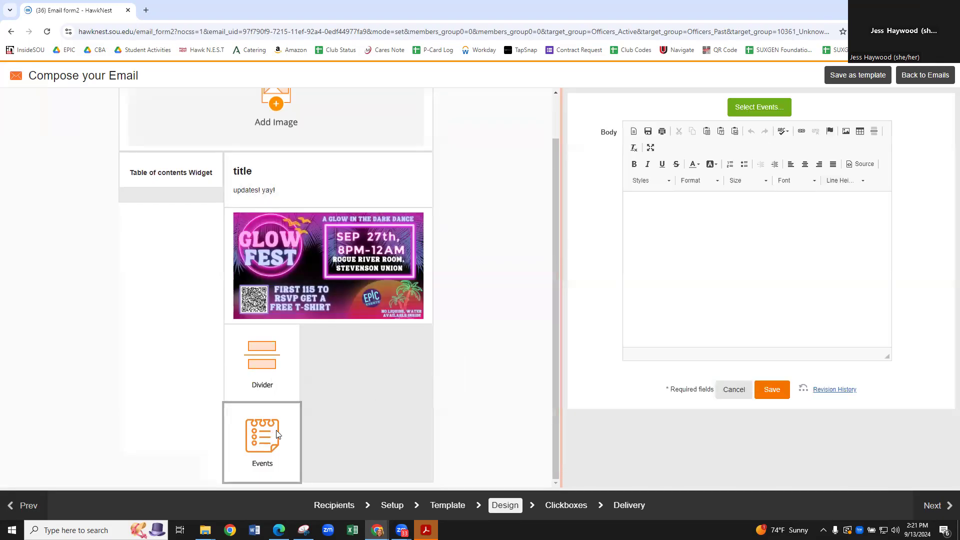
click(762, 107)
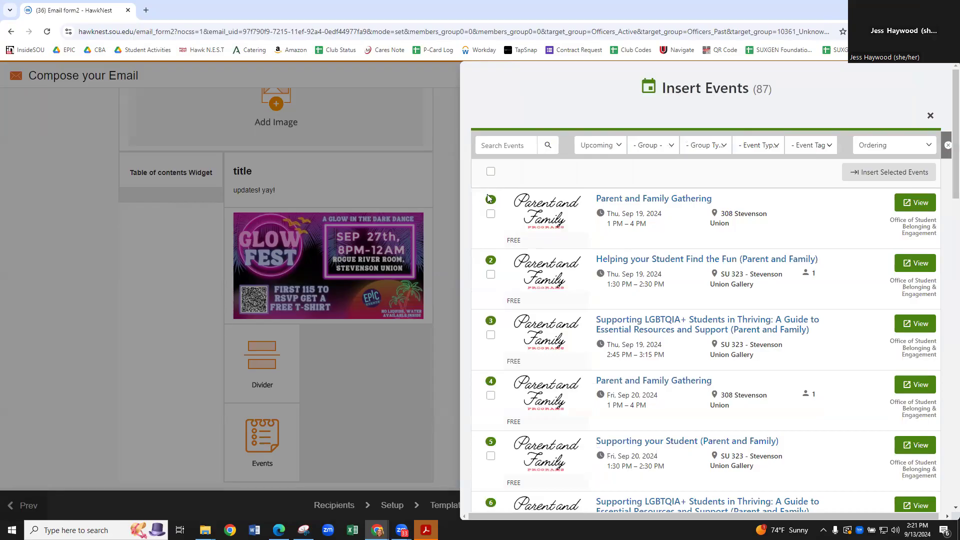
click(491, 215)
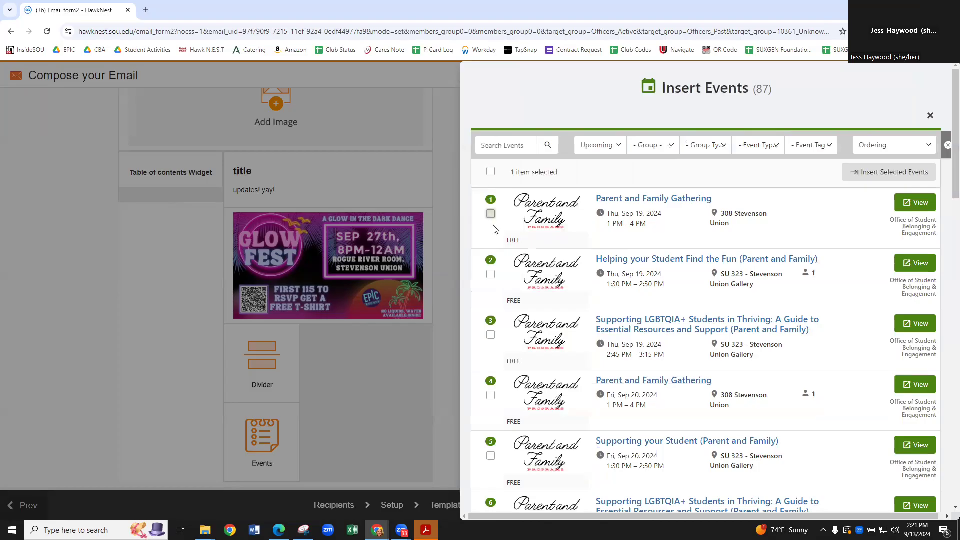
click(910, 173)
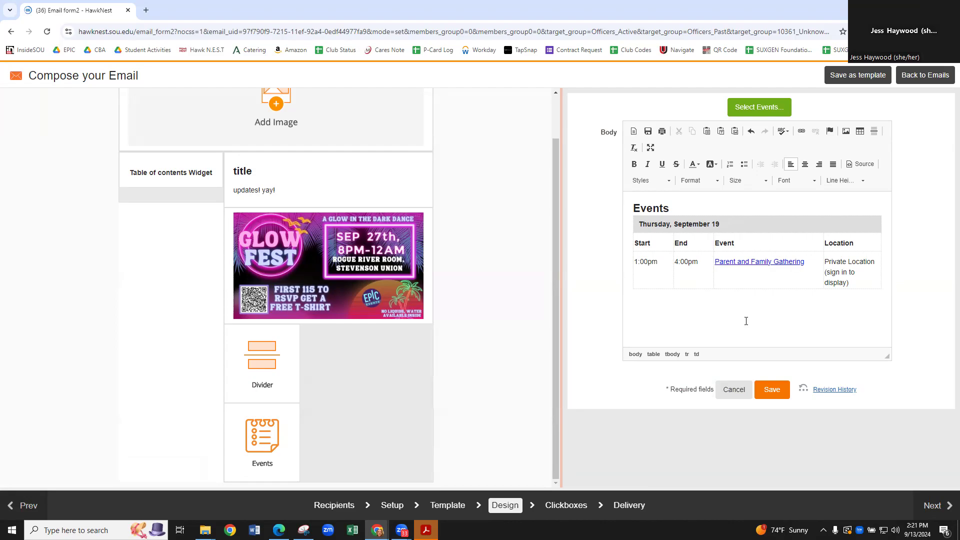
click(758, 382)
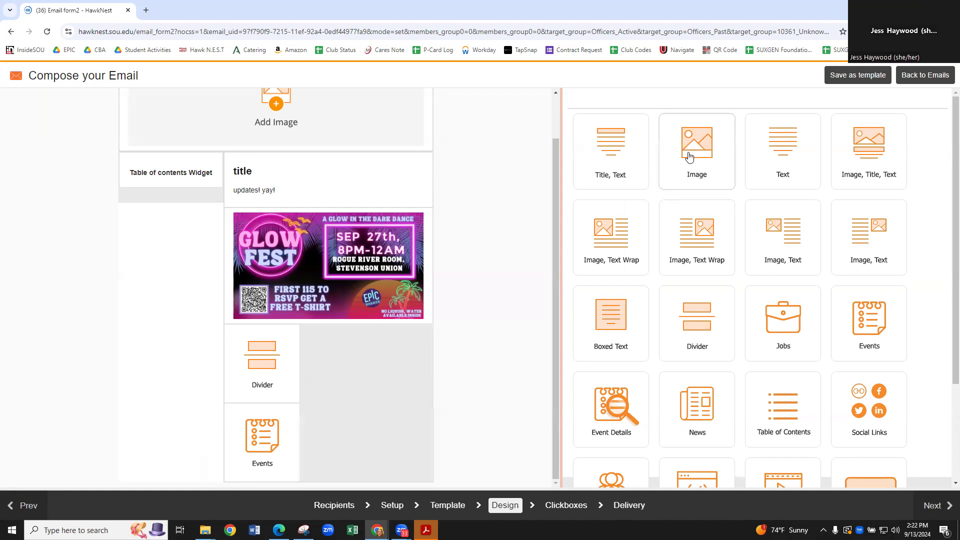
- Add a Title, Text block beneath the Events block and save it with its placeholder header and text
drag(619, 159, 386, 421)
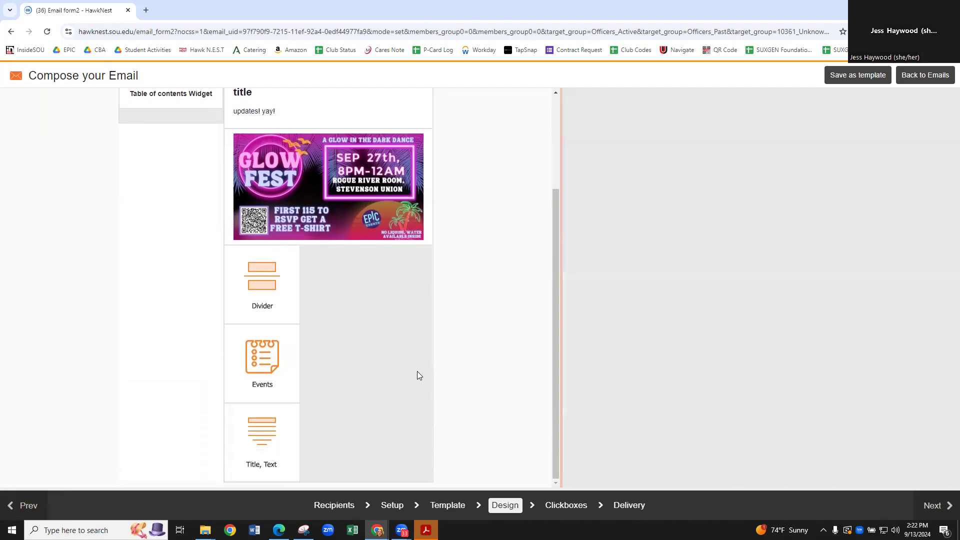
scroll(415, 358, down, 1)
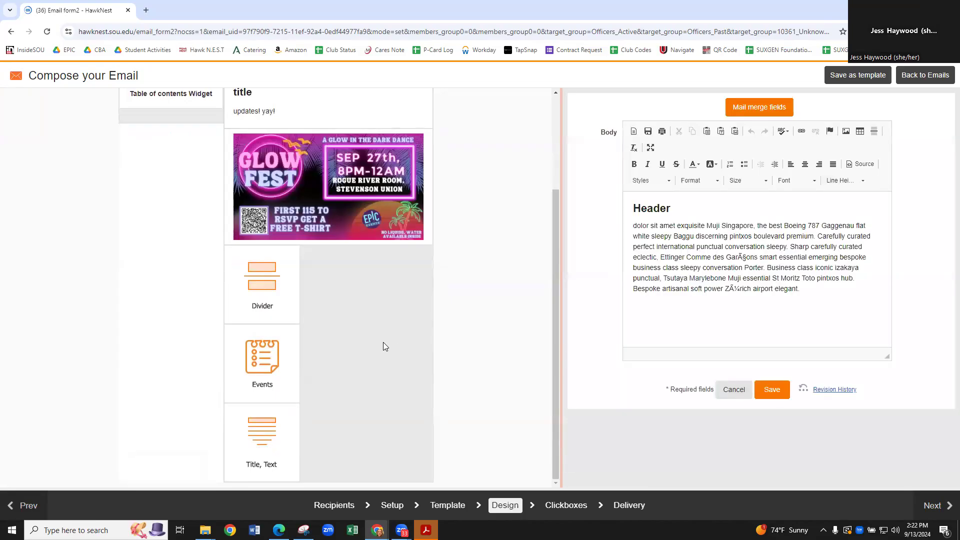
click(771, 390)
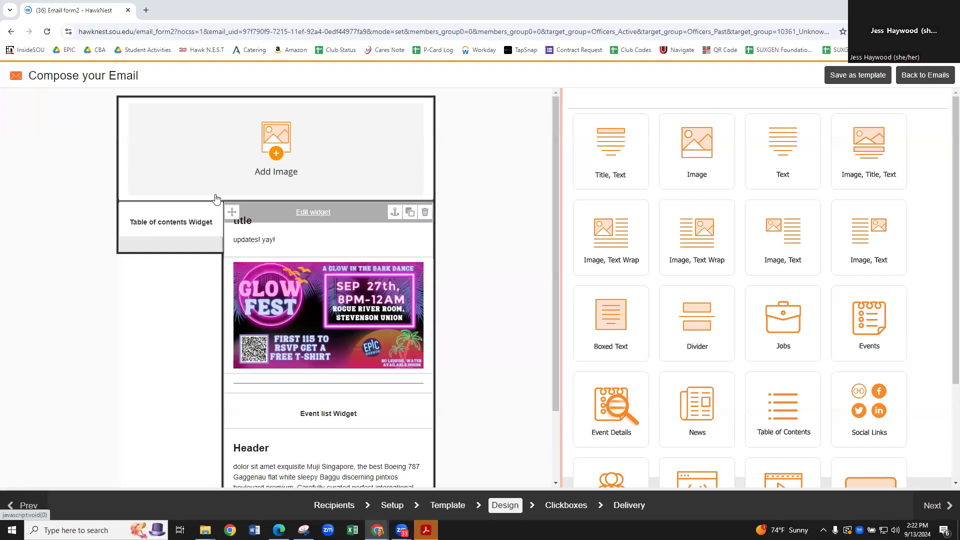
mouse_move(163, 233)
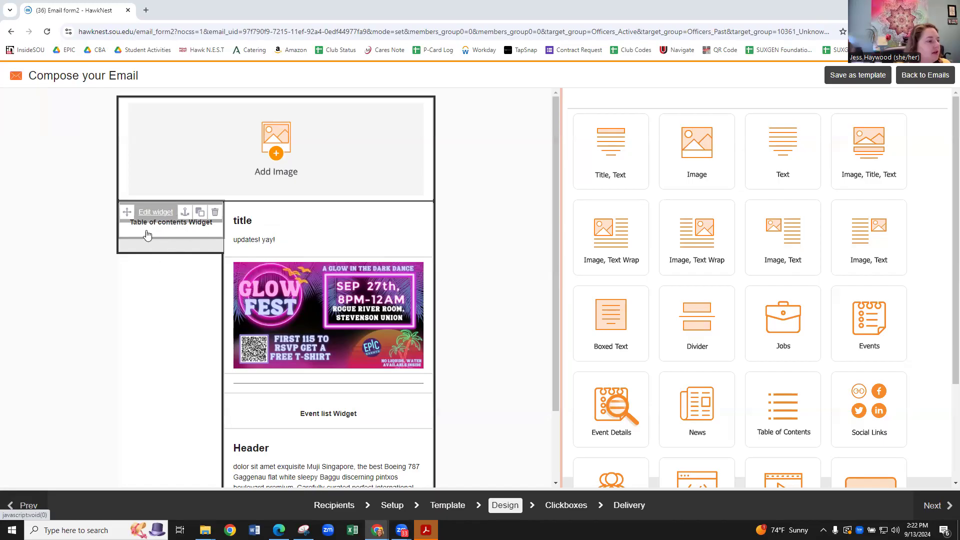
scroll(290, 338, down, 2)
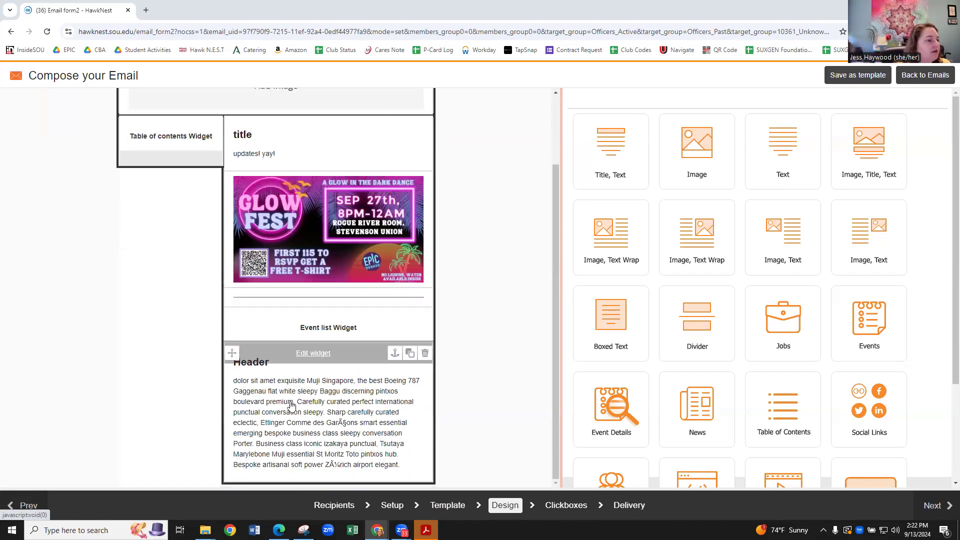
scroll(285, 170, up, 2)
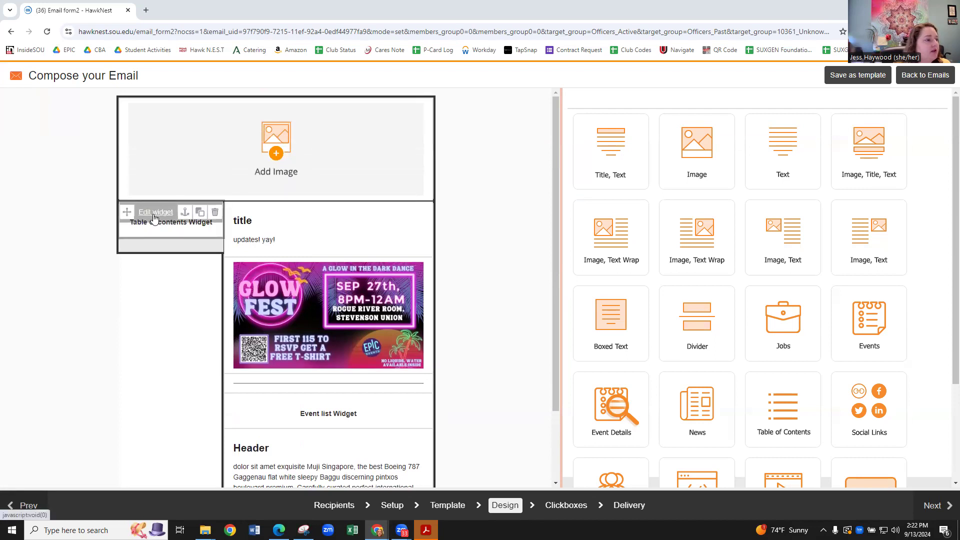
click(155, 214)
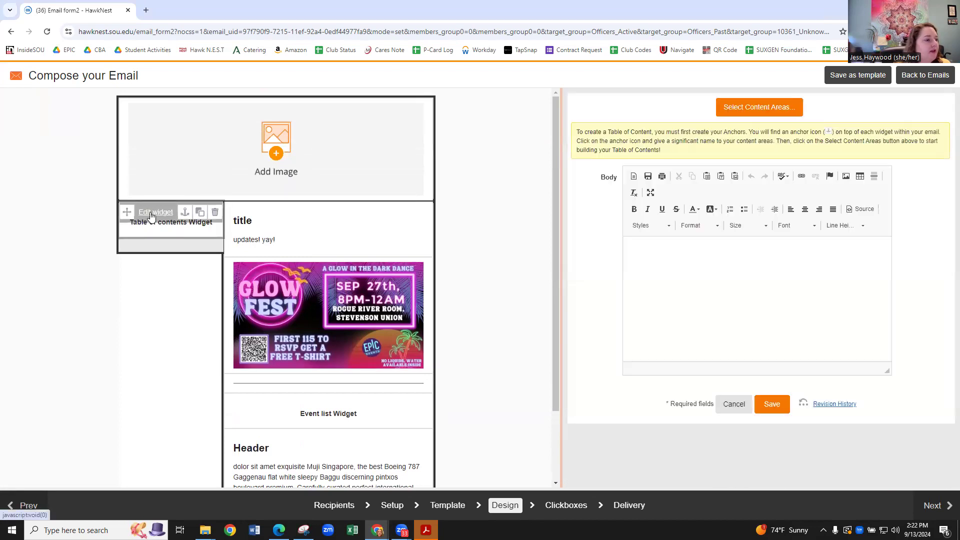
click(734, 405)
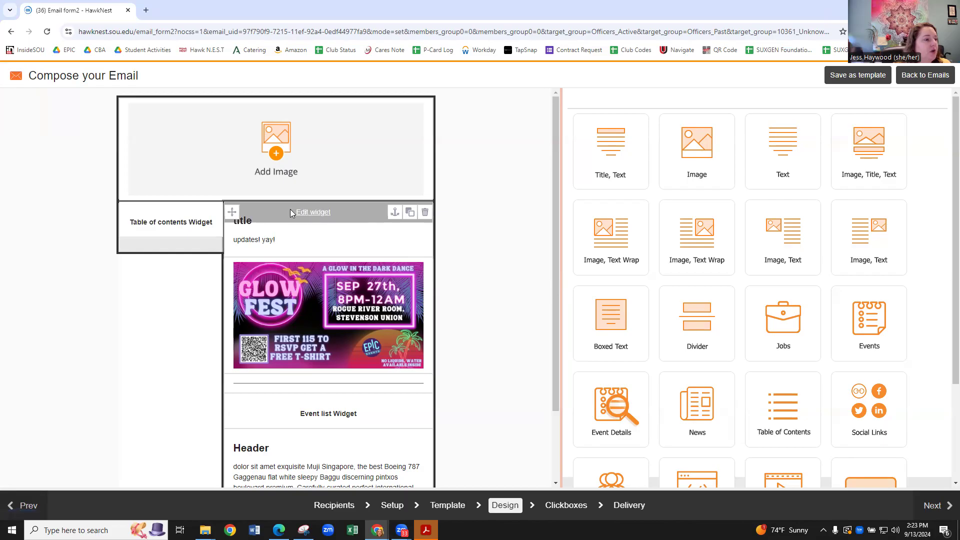
- Add an anchor named "title" to the title block and one named "glow fest" to the Glow Fest image
click(394, 214)
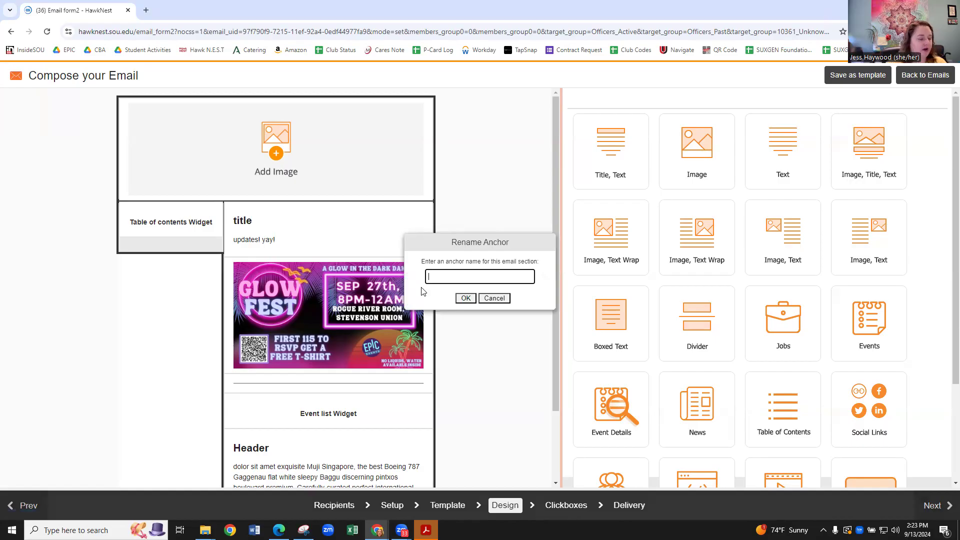
text(title)
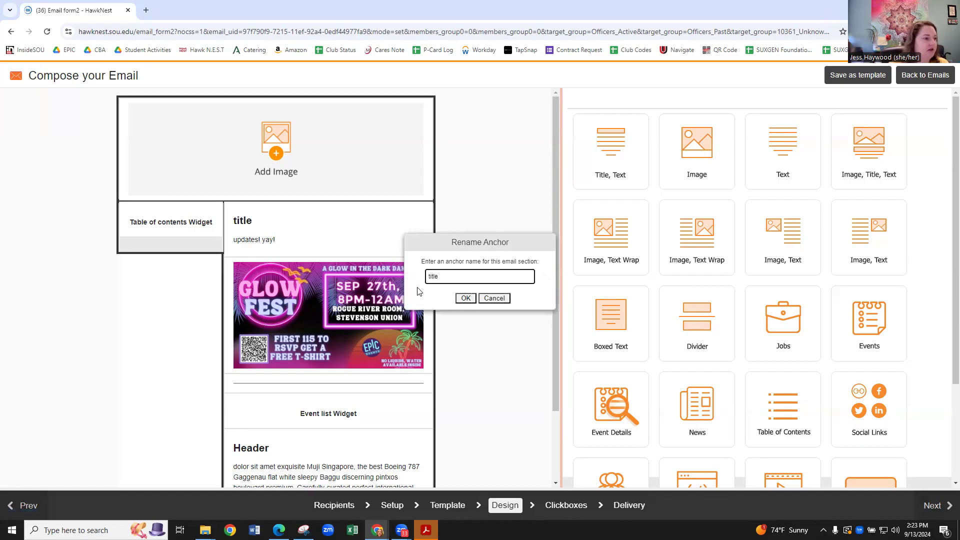
click(466, 299)
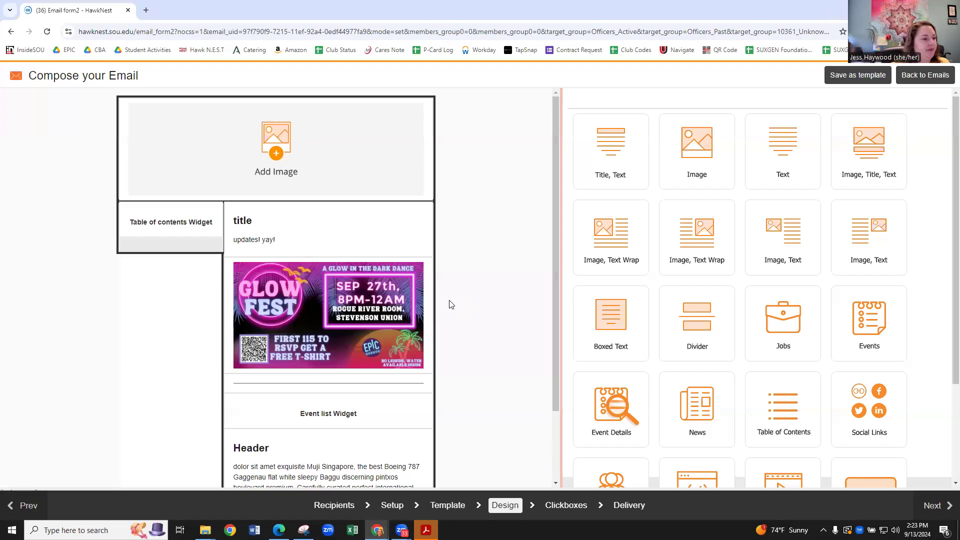
click(395, 271)
text(glow fest)
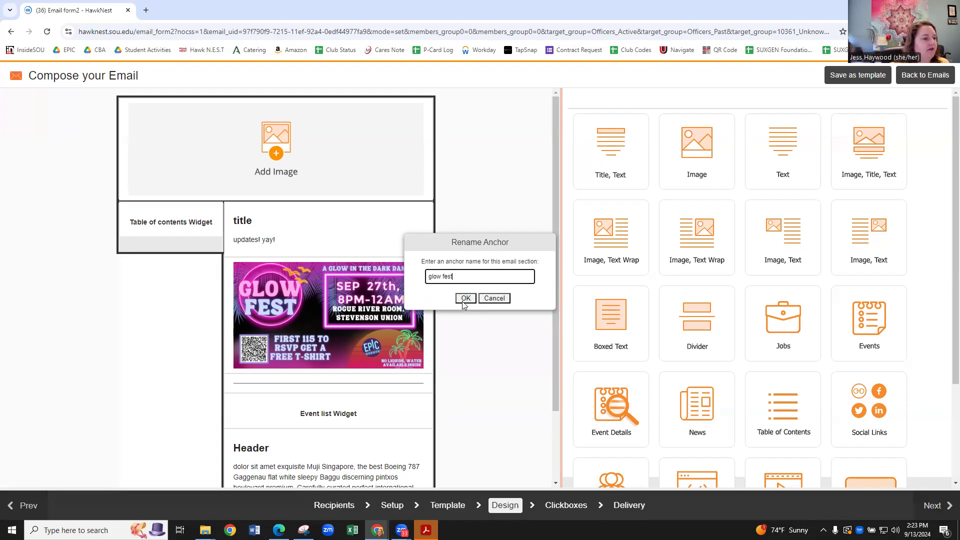
click(465, 300)
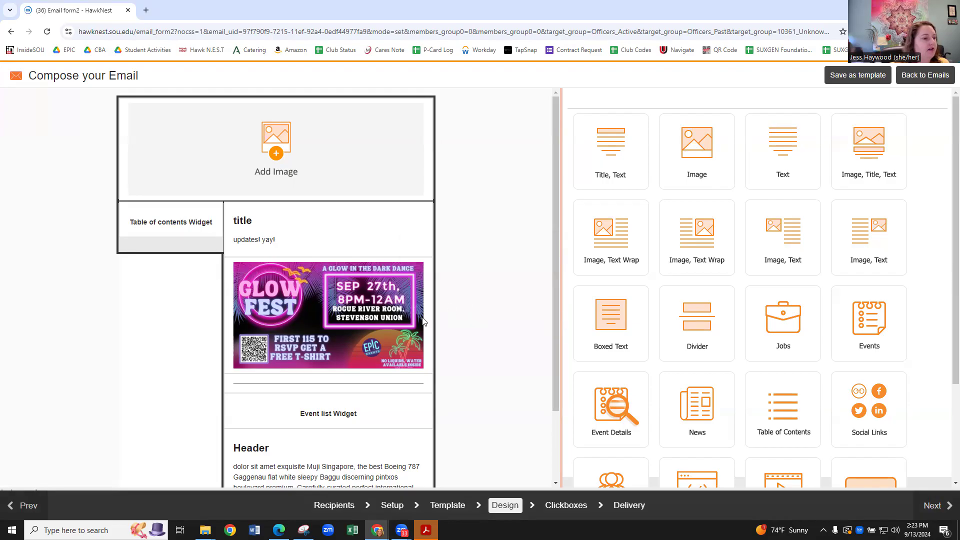
- Add an anchor named "upcoming events" to the divider above the event list and one named "Header" to the Header text block
click(395, 383)
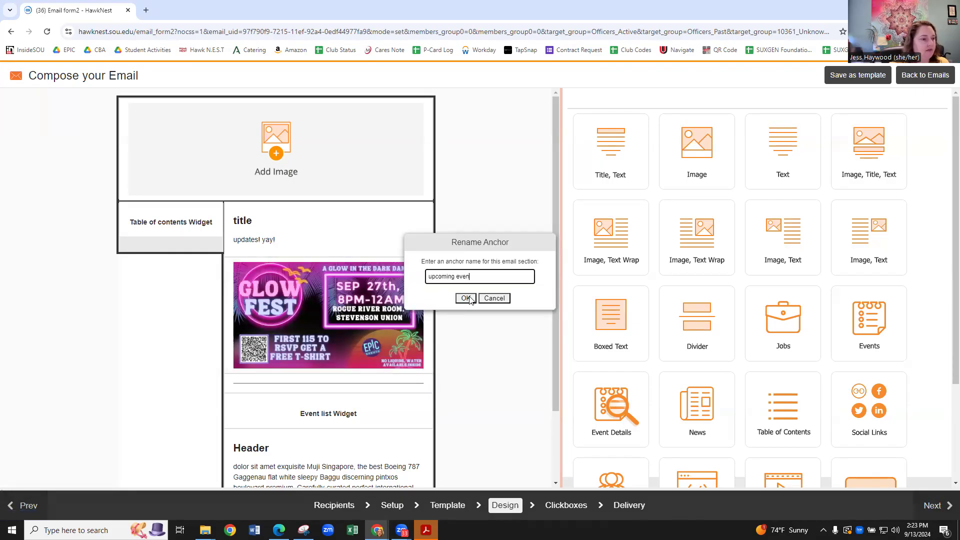
click(466, 298)
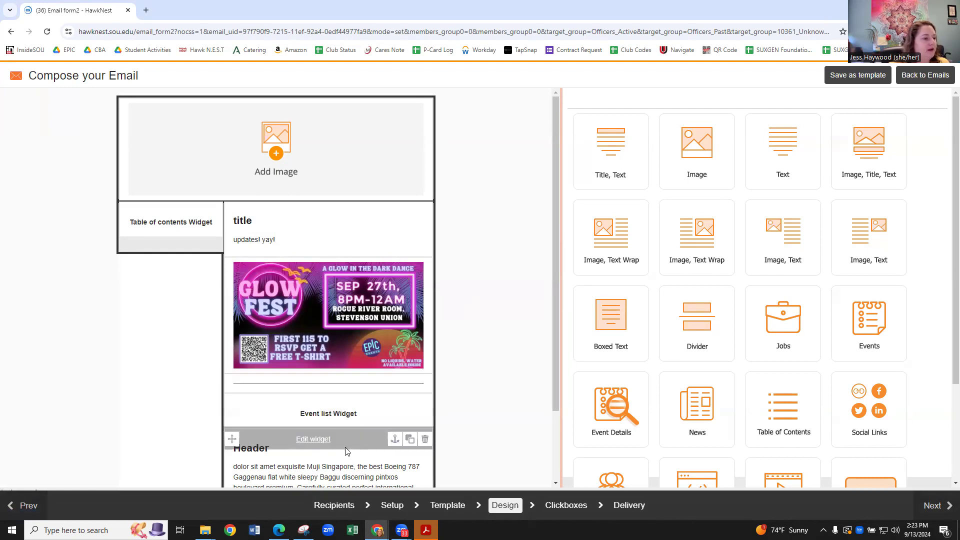
click(391, 440)
click(442, 278)
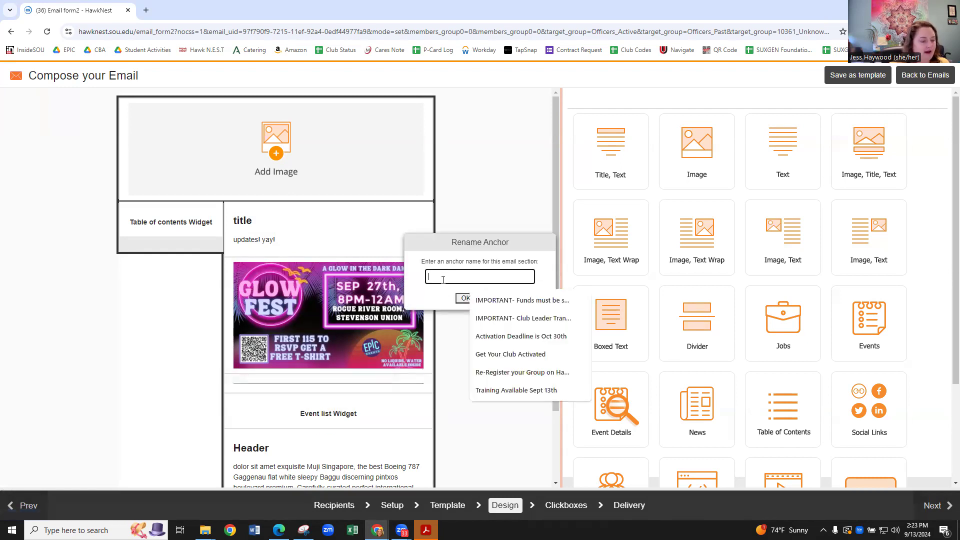
text(Header)
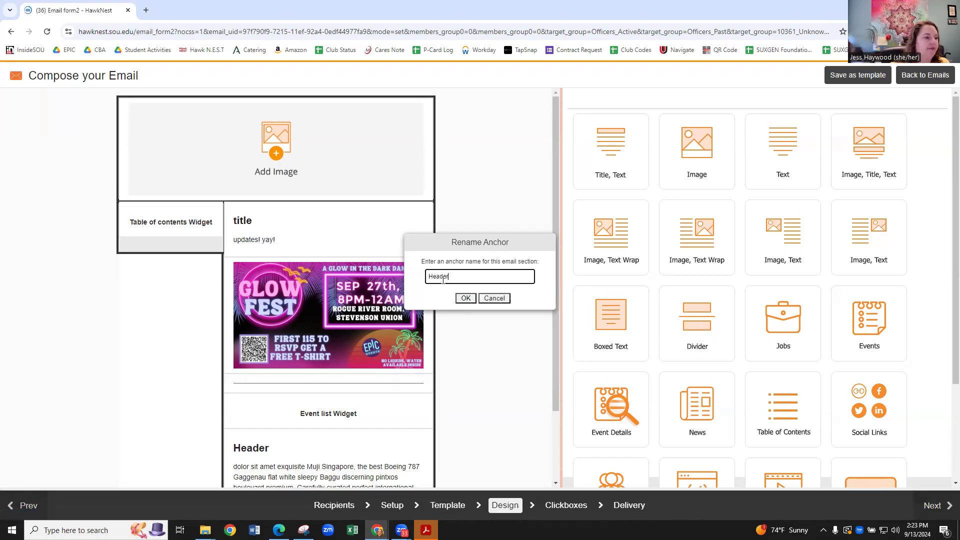
click(465, 298)
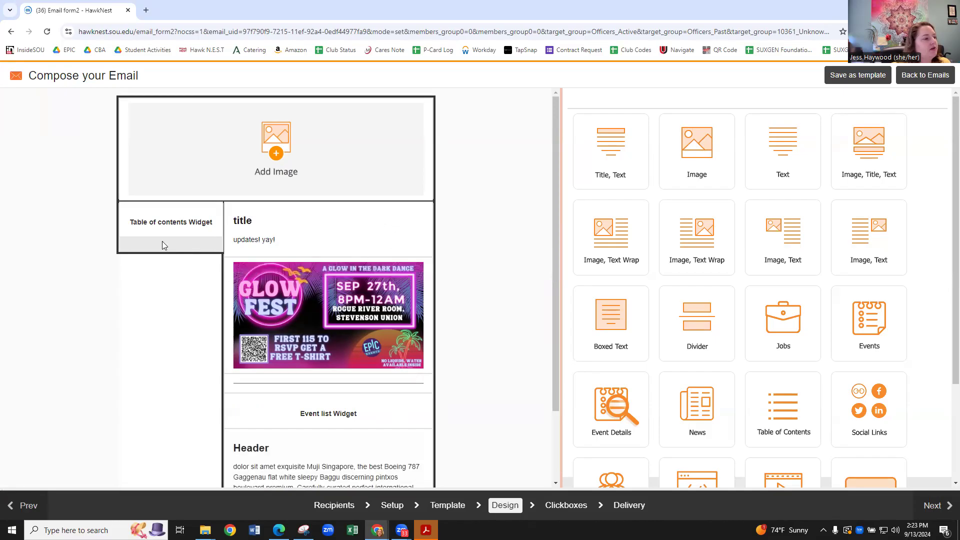
- Insert the title, glow fest, upcoming events and Header anchors into the Table of Contents widget and save it
click(155, 213)
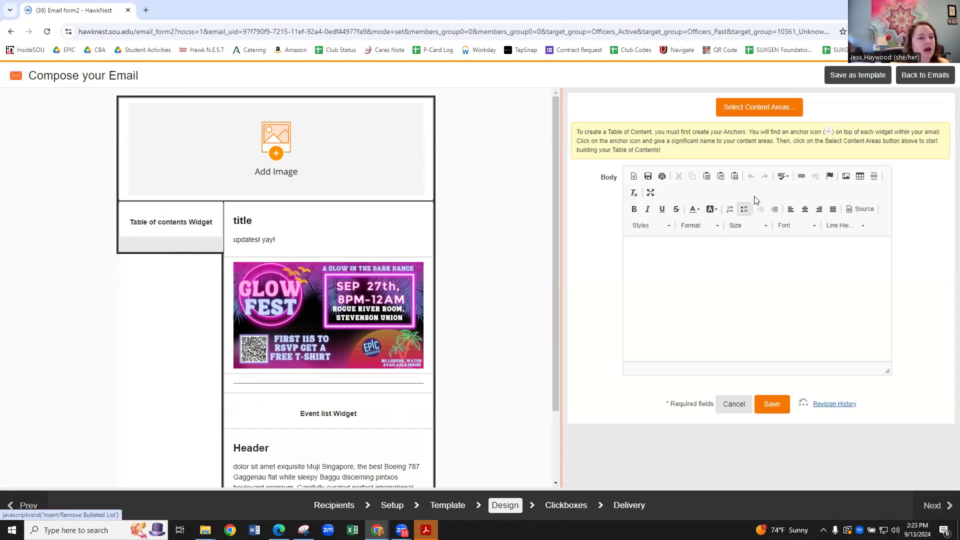
click(752, 109)
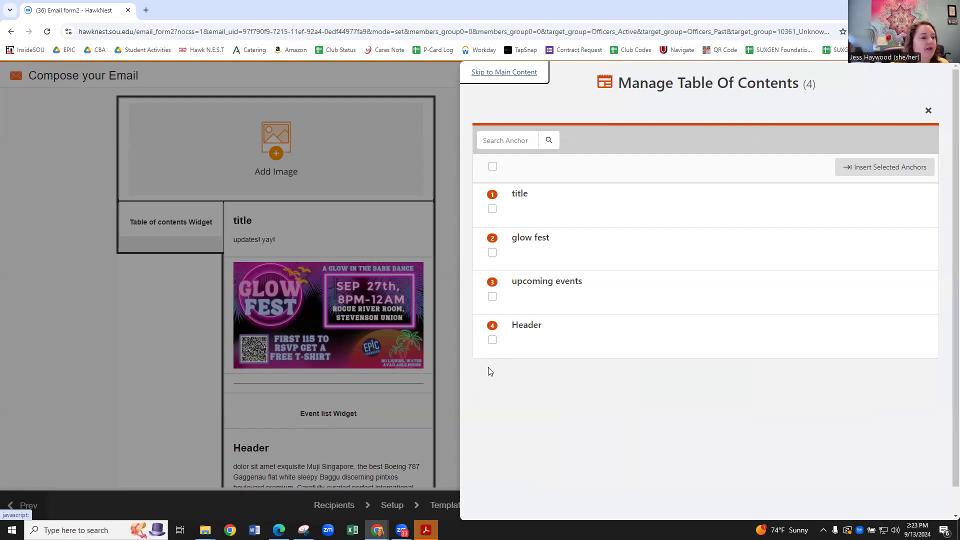
click(493, 209)
click(493, 253)
click(493, 298)
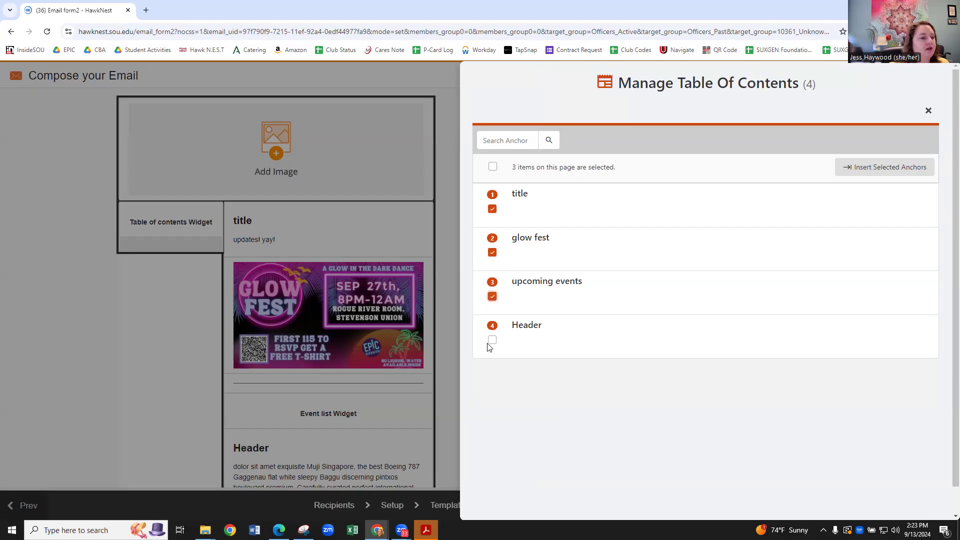
click(895, 168)
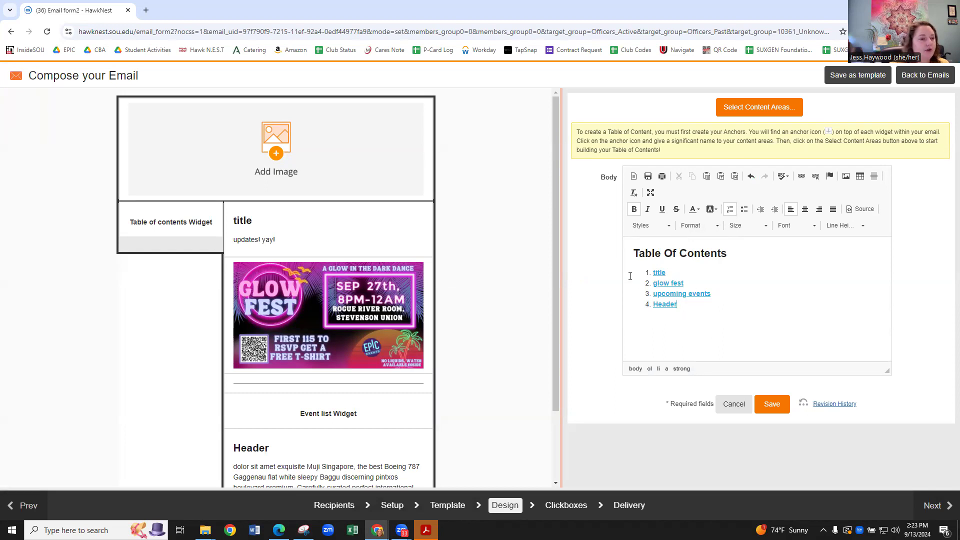
click(761, 398)
scroll(443, 285, down, 2)
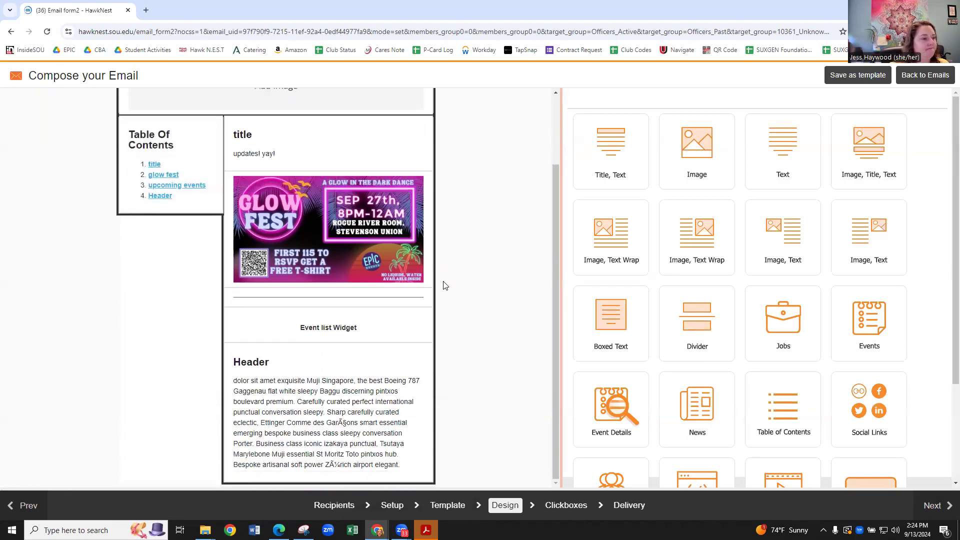
scroll(274, 291, up, 2)
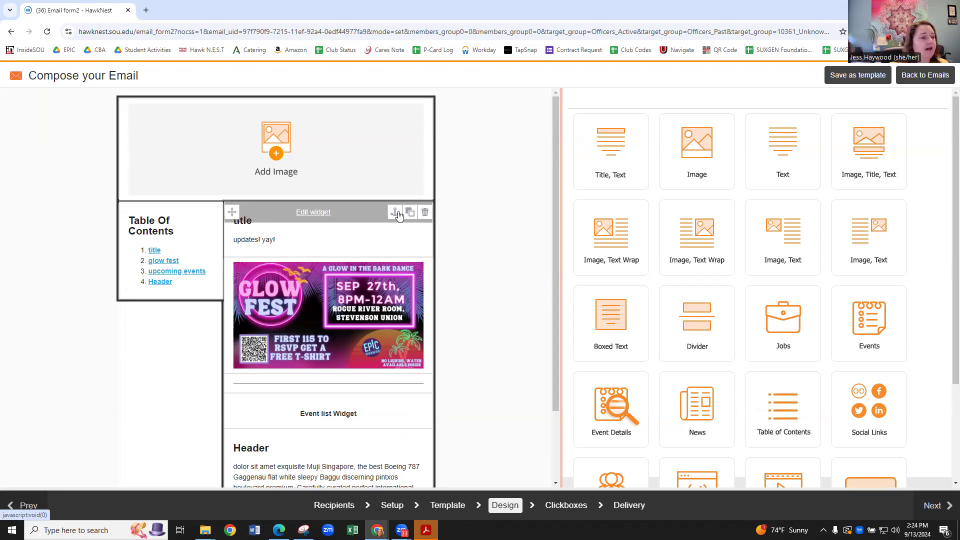
scroll(347, 422, down, 2)
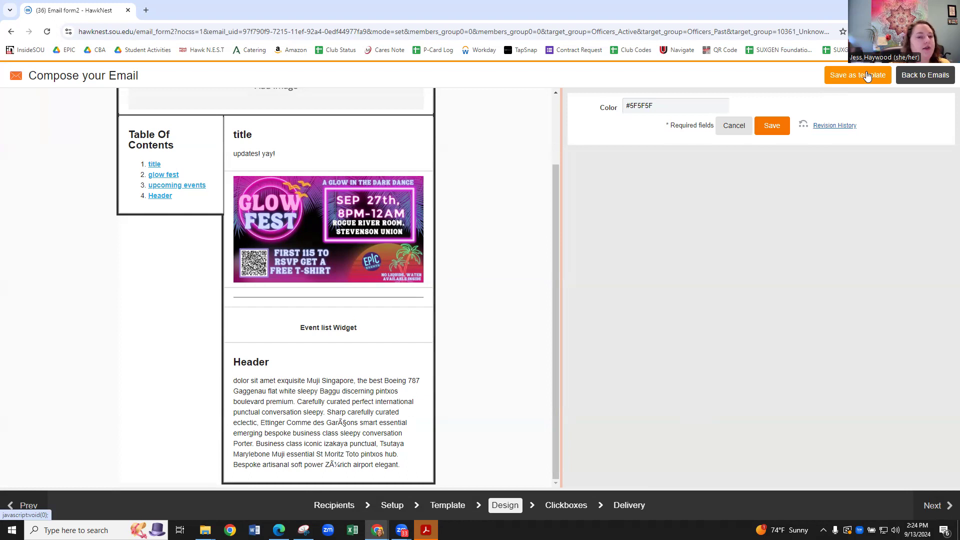
click(737, 126)
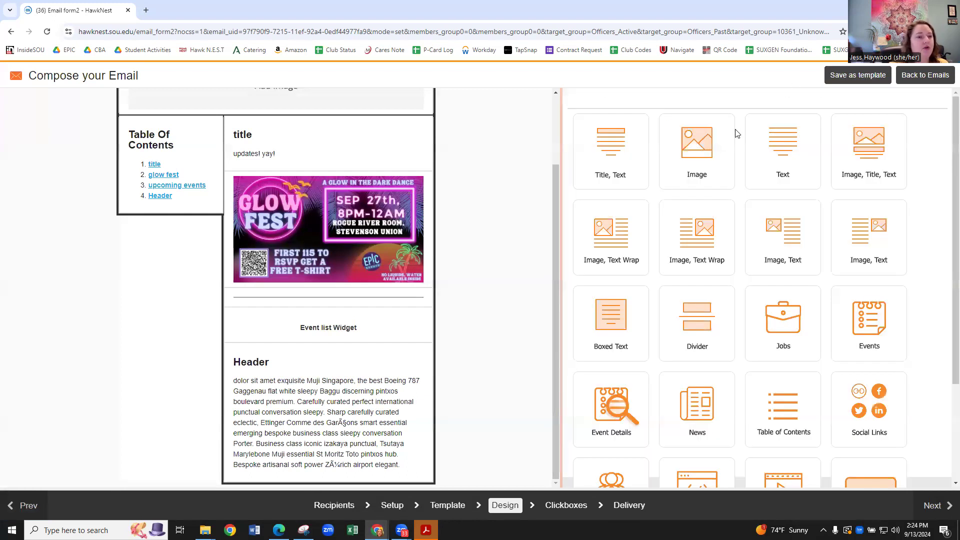
click(859, 76)
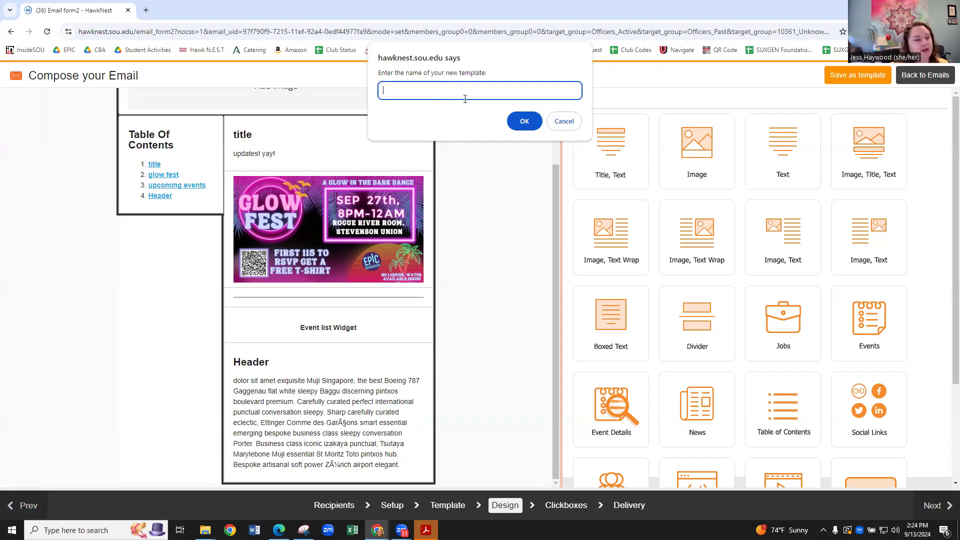
click(562, 122)
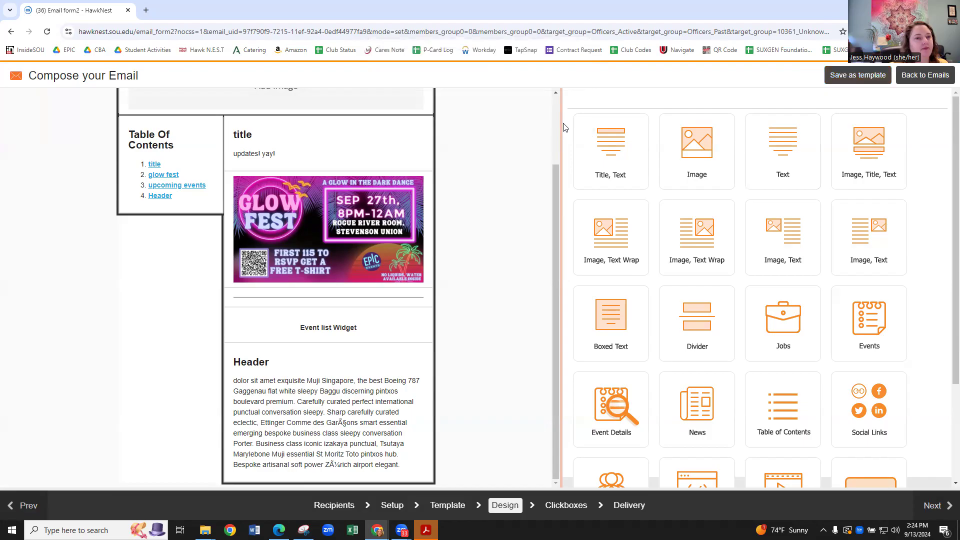
scroll(300, 275, up, 2)
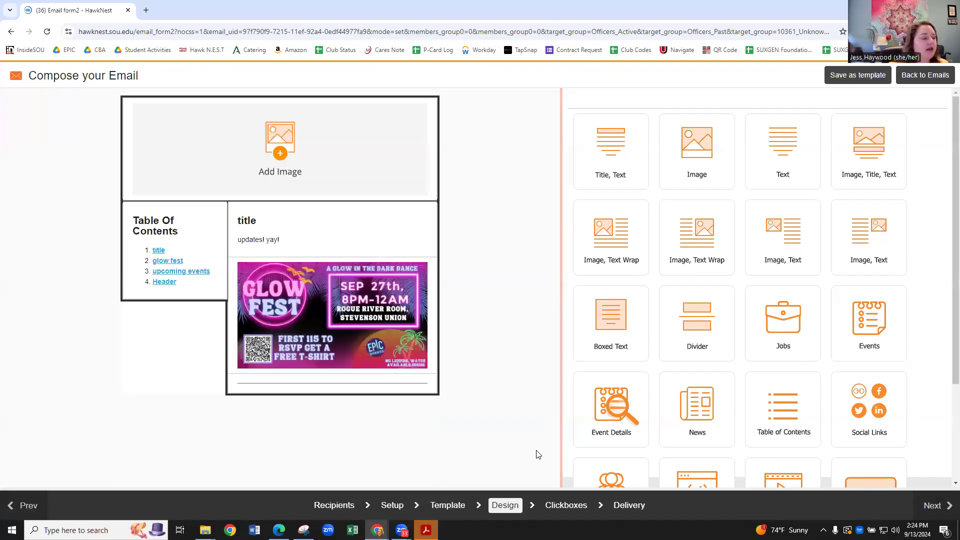
- Continue past the clickboxes without selecting any to the delivery options, and return to the club's emails list
click(924, 512)
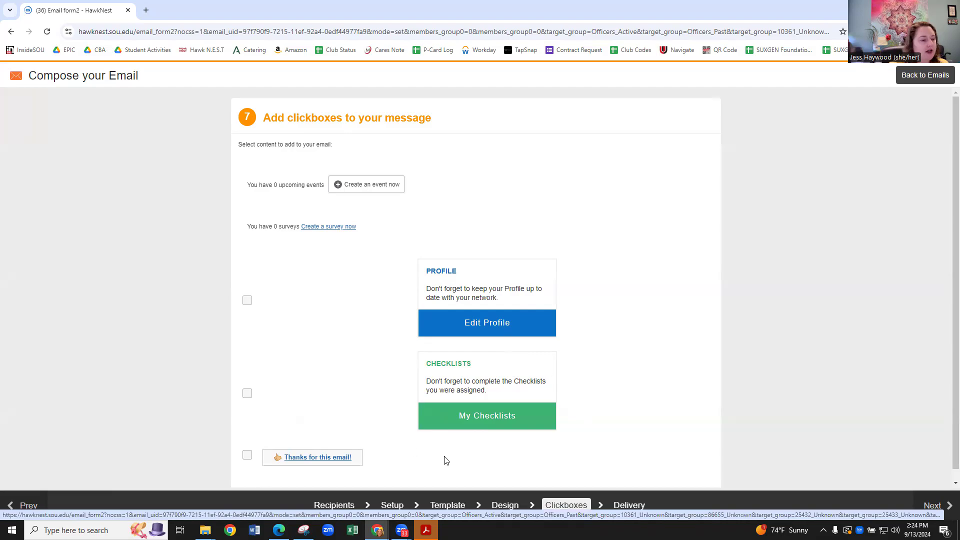
click(934, 505)
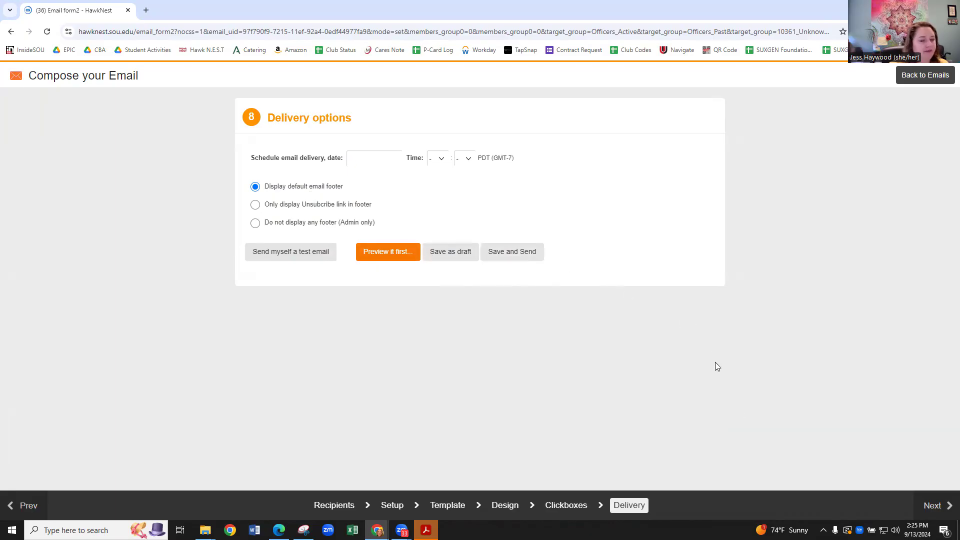
click(927, 82)
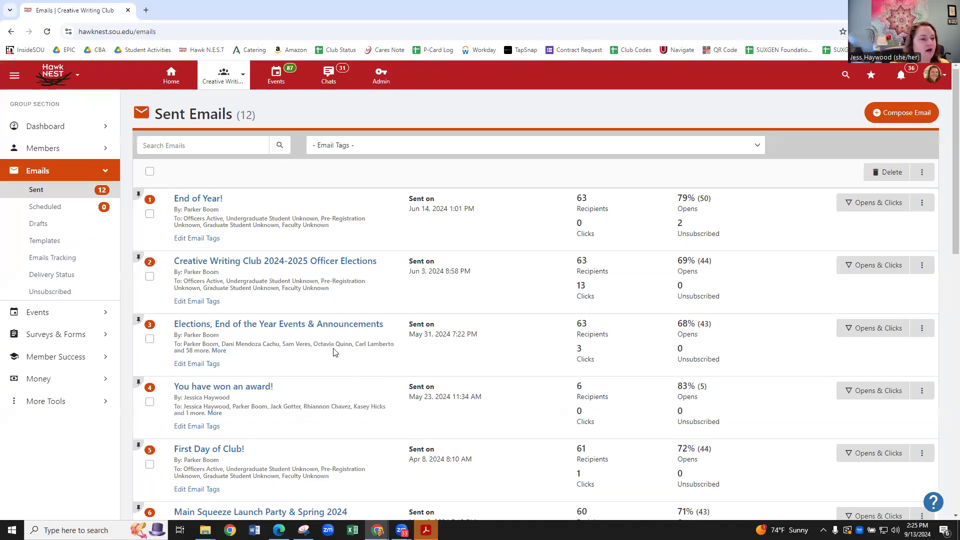
- Look through the Creative Writing Club's list of sent emails
scroll(324, 330, down, 1)
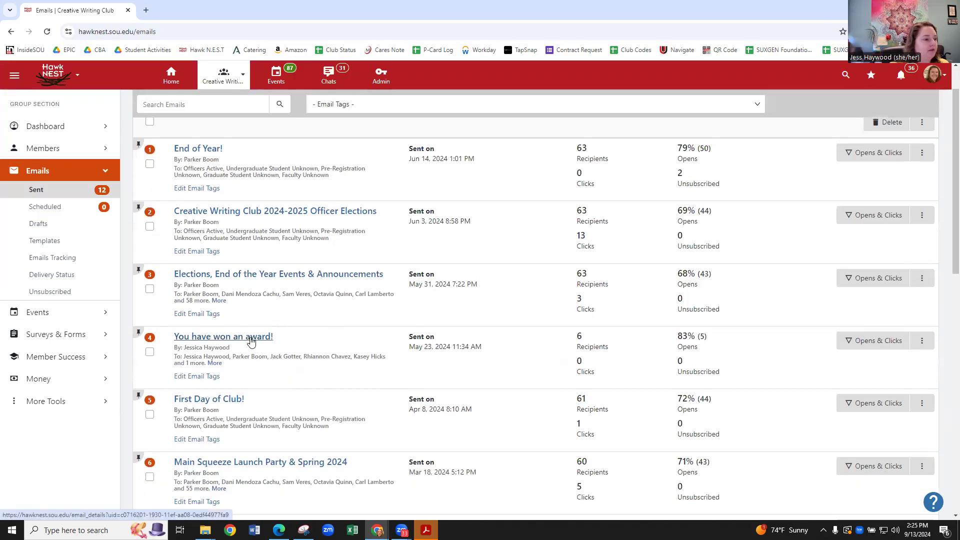
scroll(251, 340, down, 2)
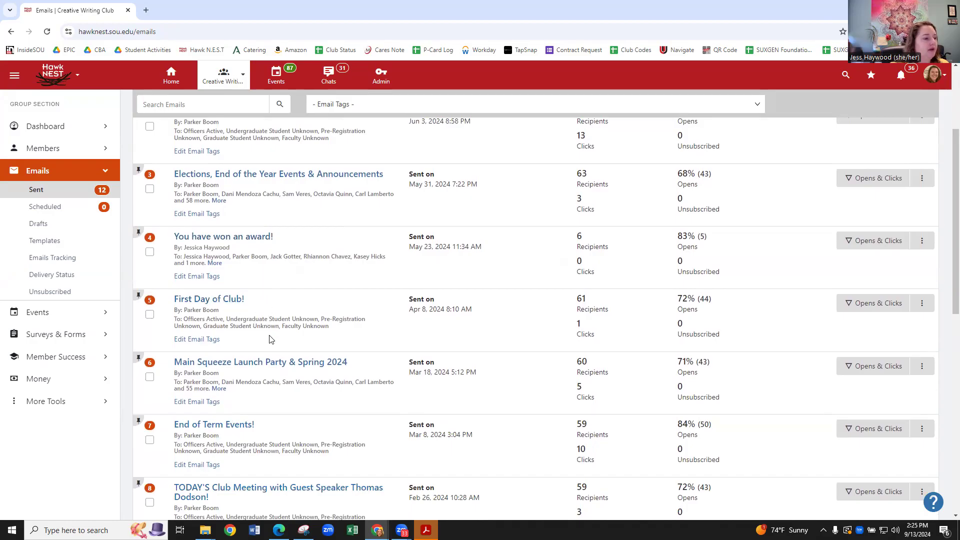
scroll(260, 364, down, 2)
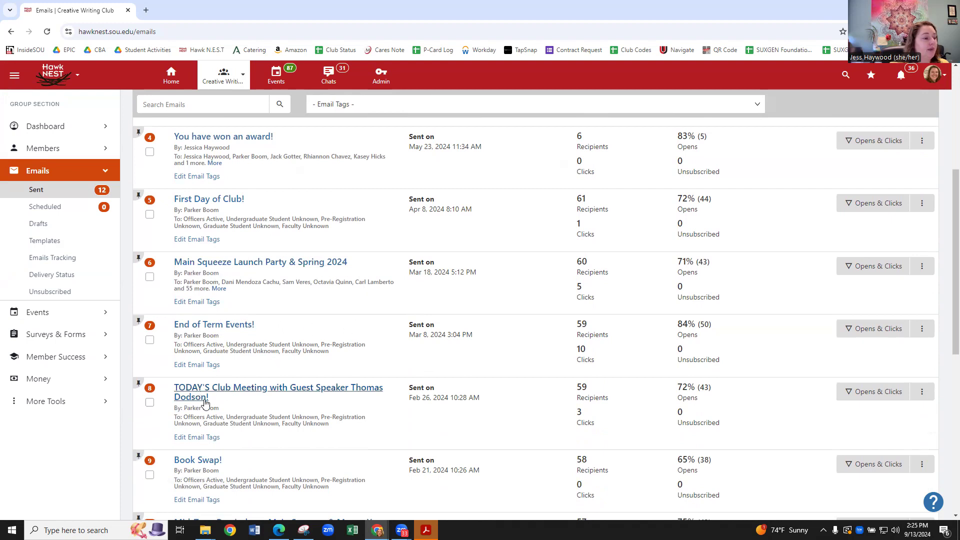
- Review the recipients who opened the "End of Year!" email, and return to the sent emails list
scroll(325, 397, up, 5)
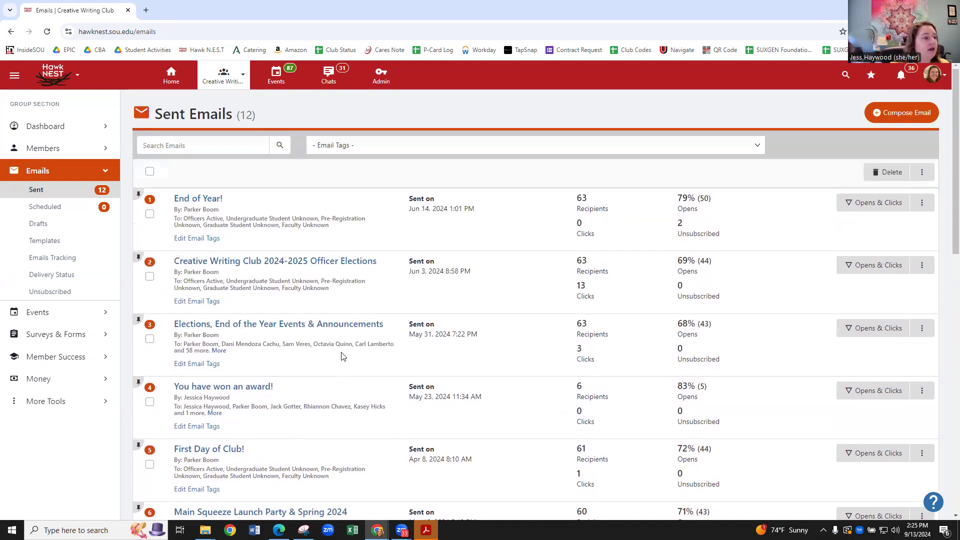
click(209, 200)
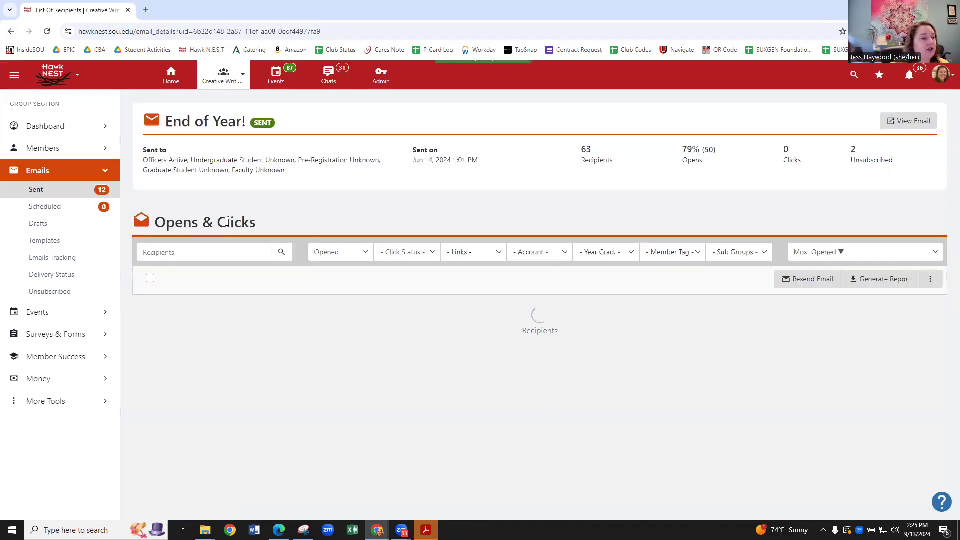
scroll(306, 358, down, 8)
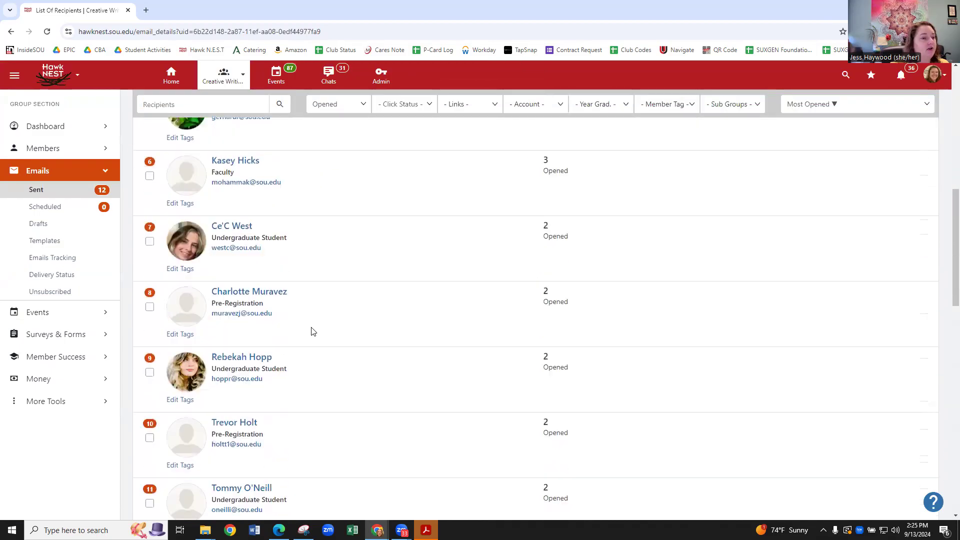
scroll(309, 321, up, 8)
click(11, 31)
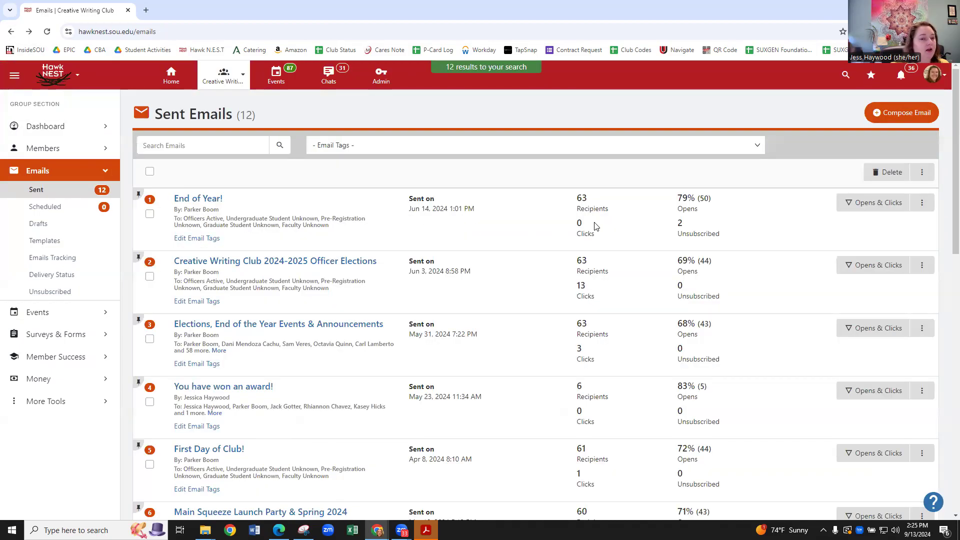
- View the full content of the sent "End of Year!" email, and return to the sent emails list
click(922, 202)
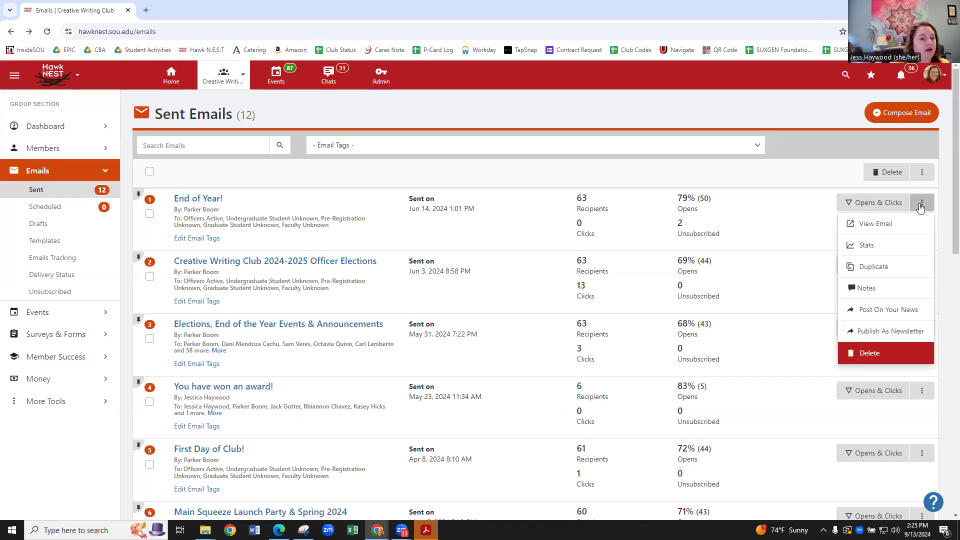
click(867, 222)
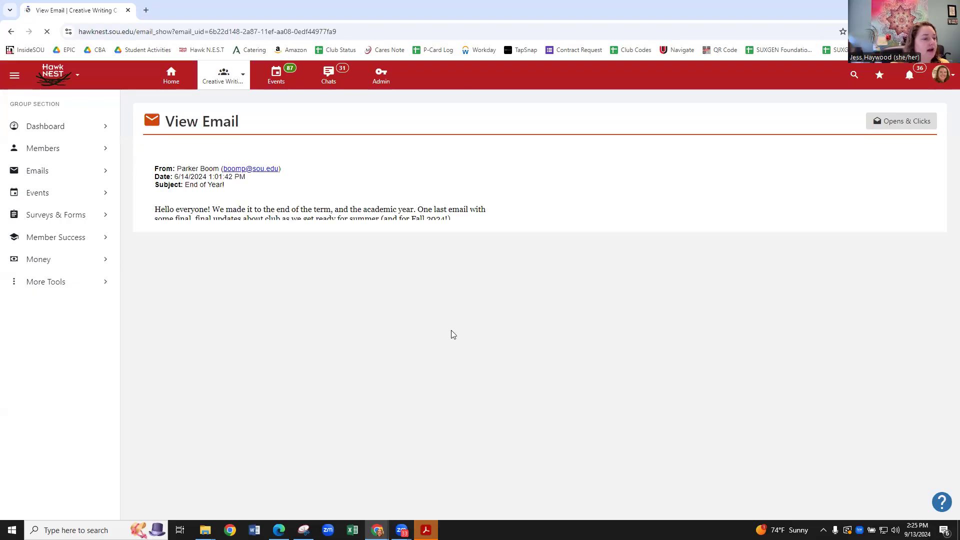
scroll(510, 326, down, 8)
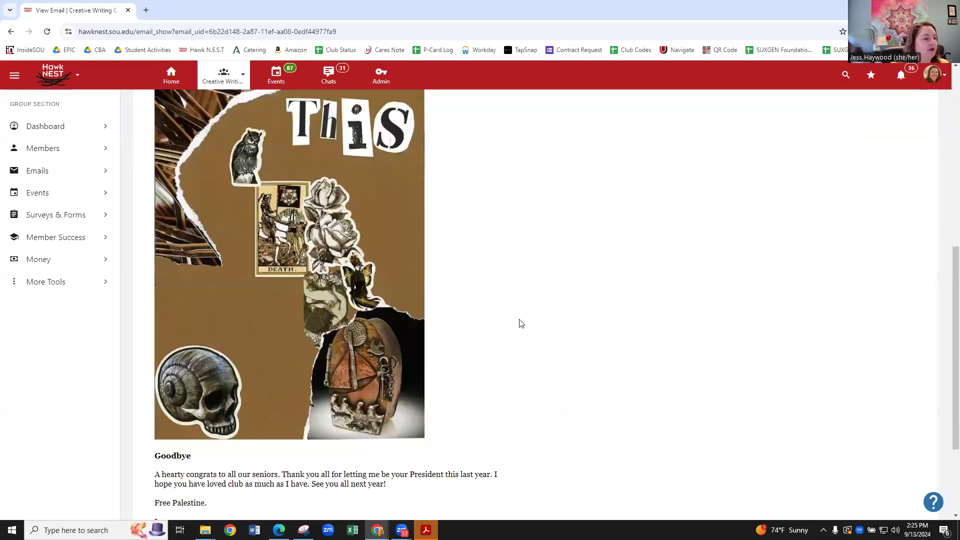
scroll(522, 322, down, 3)
scroll(524, 320, up, 6)
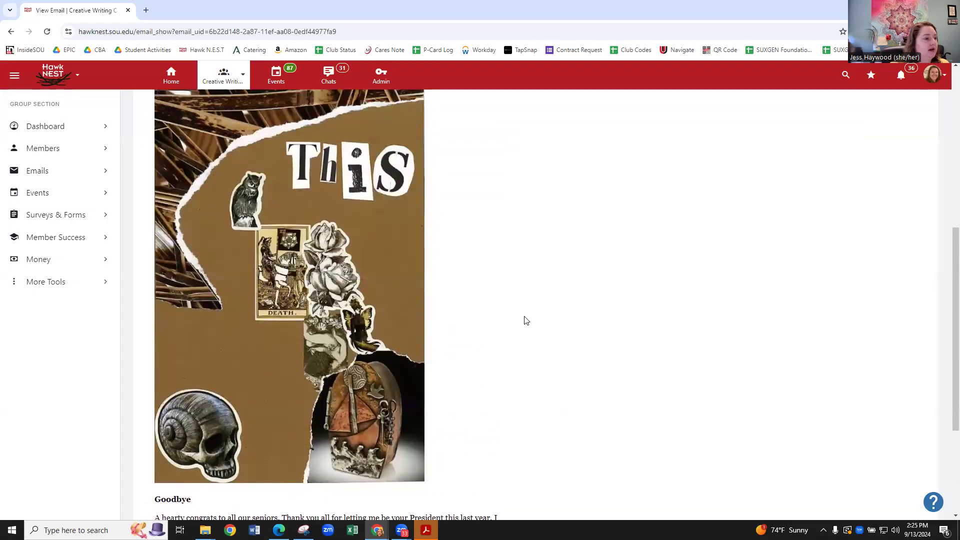
scroll(525, 318, up, 5)
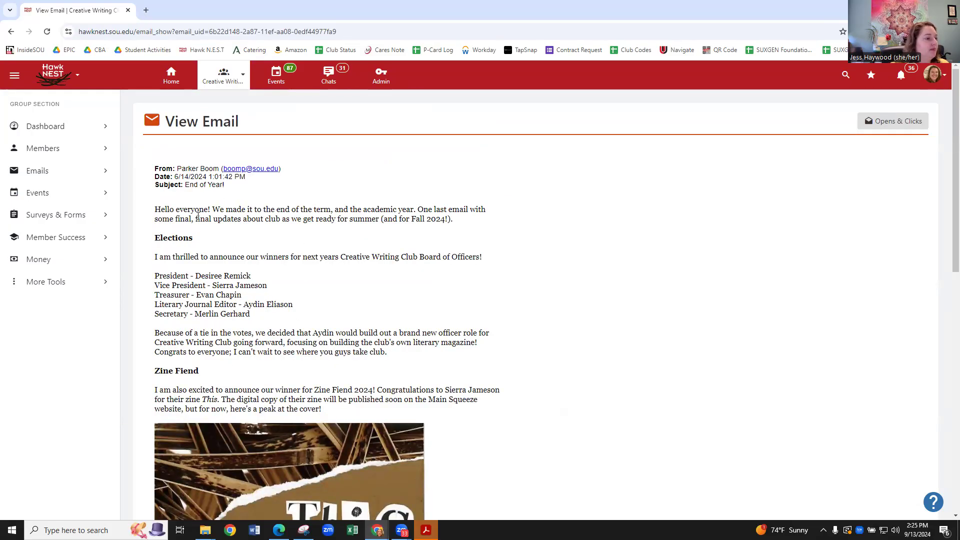
click(11, 34)
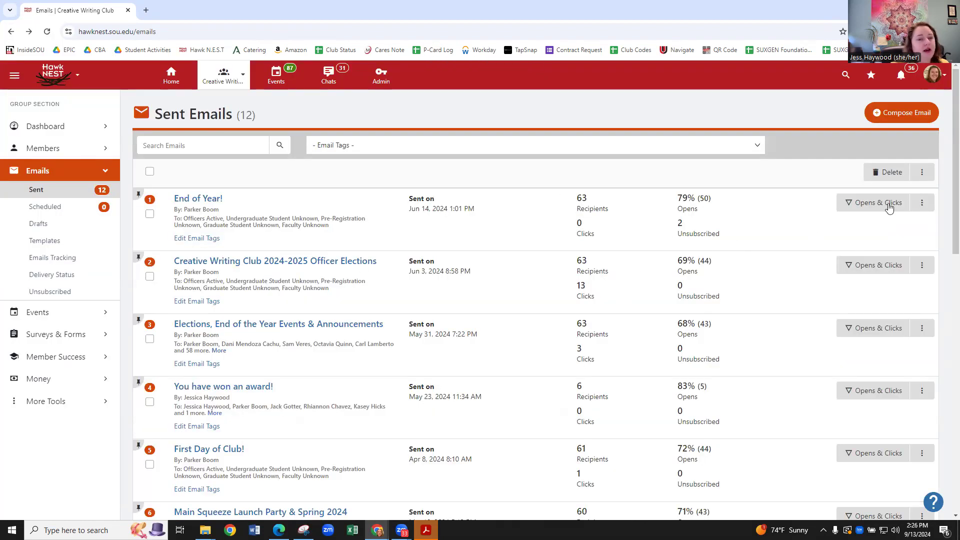
- Check the additional actions offered for the "End of Year!" email without choosing any, and look through the whole sent emails list
click(922, 203)
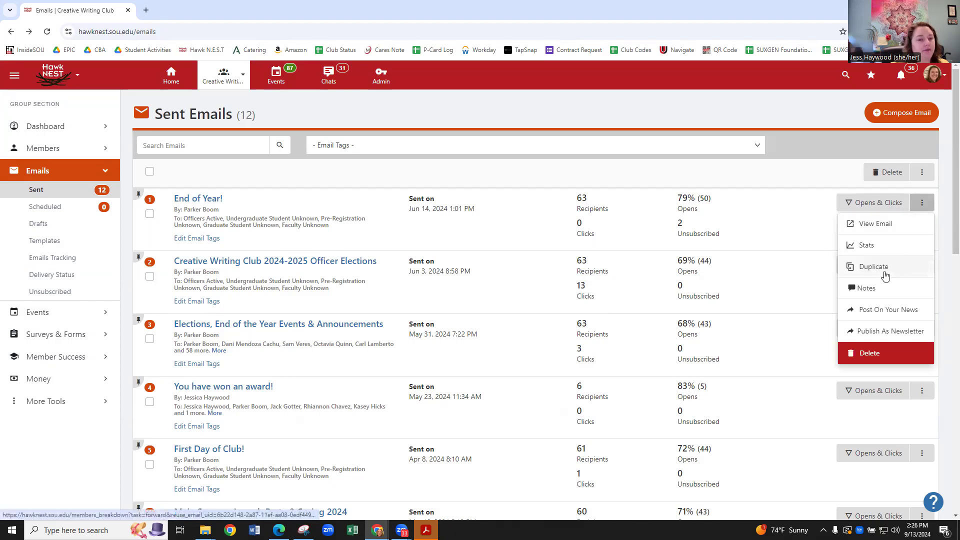
click(757, 173)
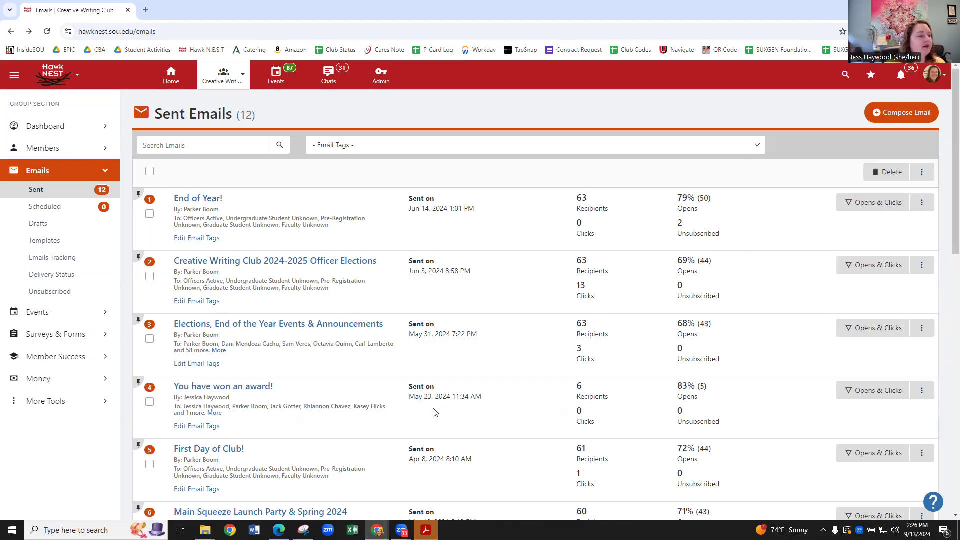
scroll(380, 350, down, 8)
scroll(355, 308, down, 5)
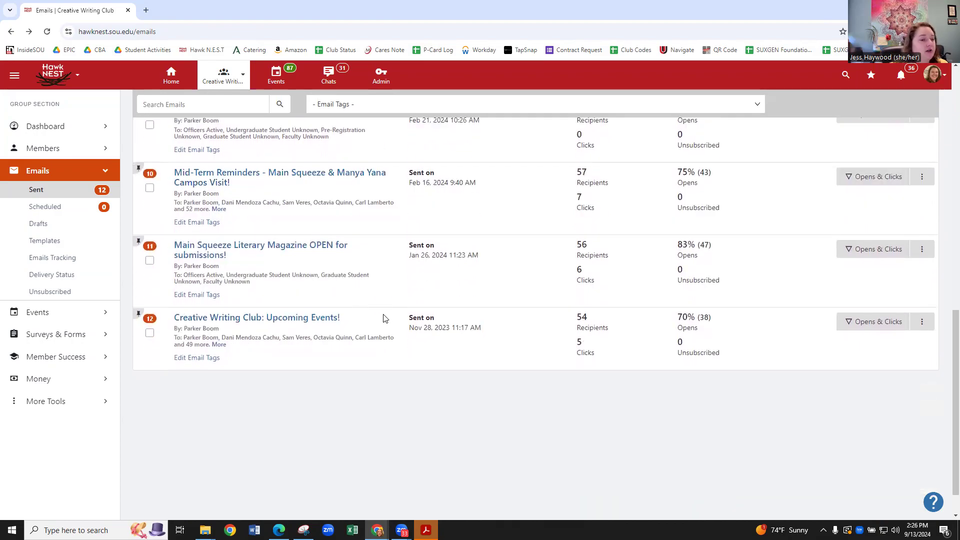
scroll(395, 300, up, 13)
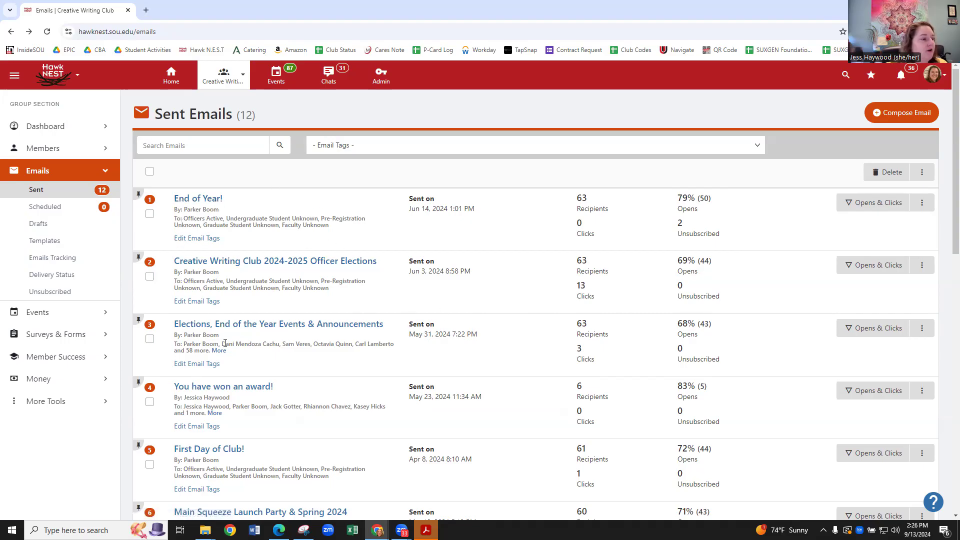
scroll(268, 398, down, 2)
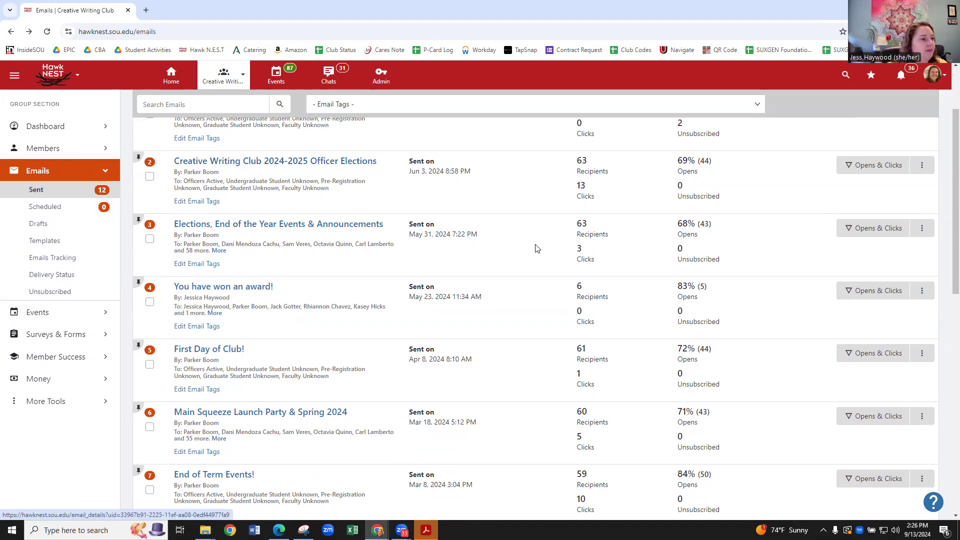
scroll(557, 255, up, 3)
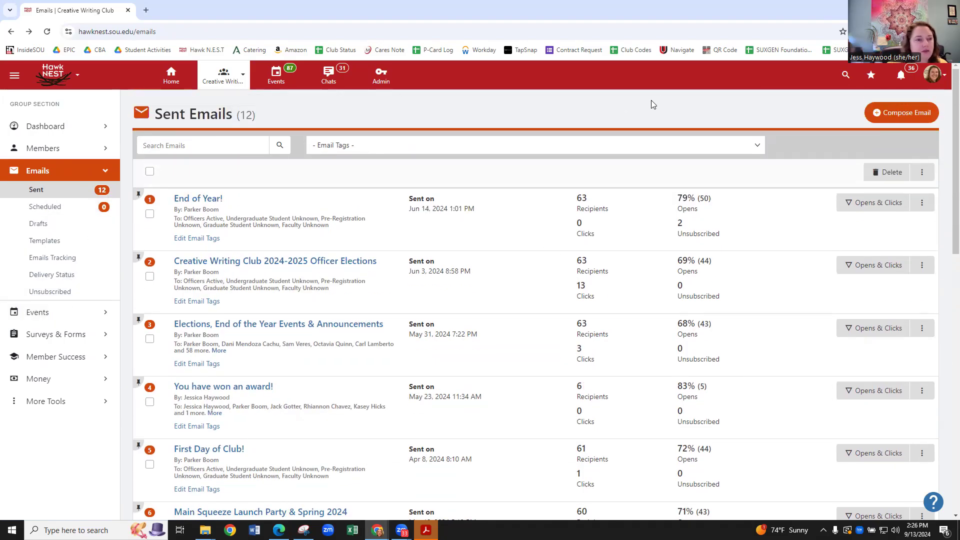